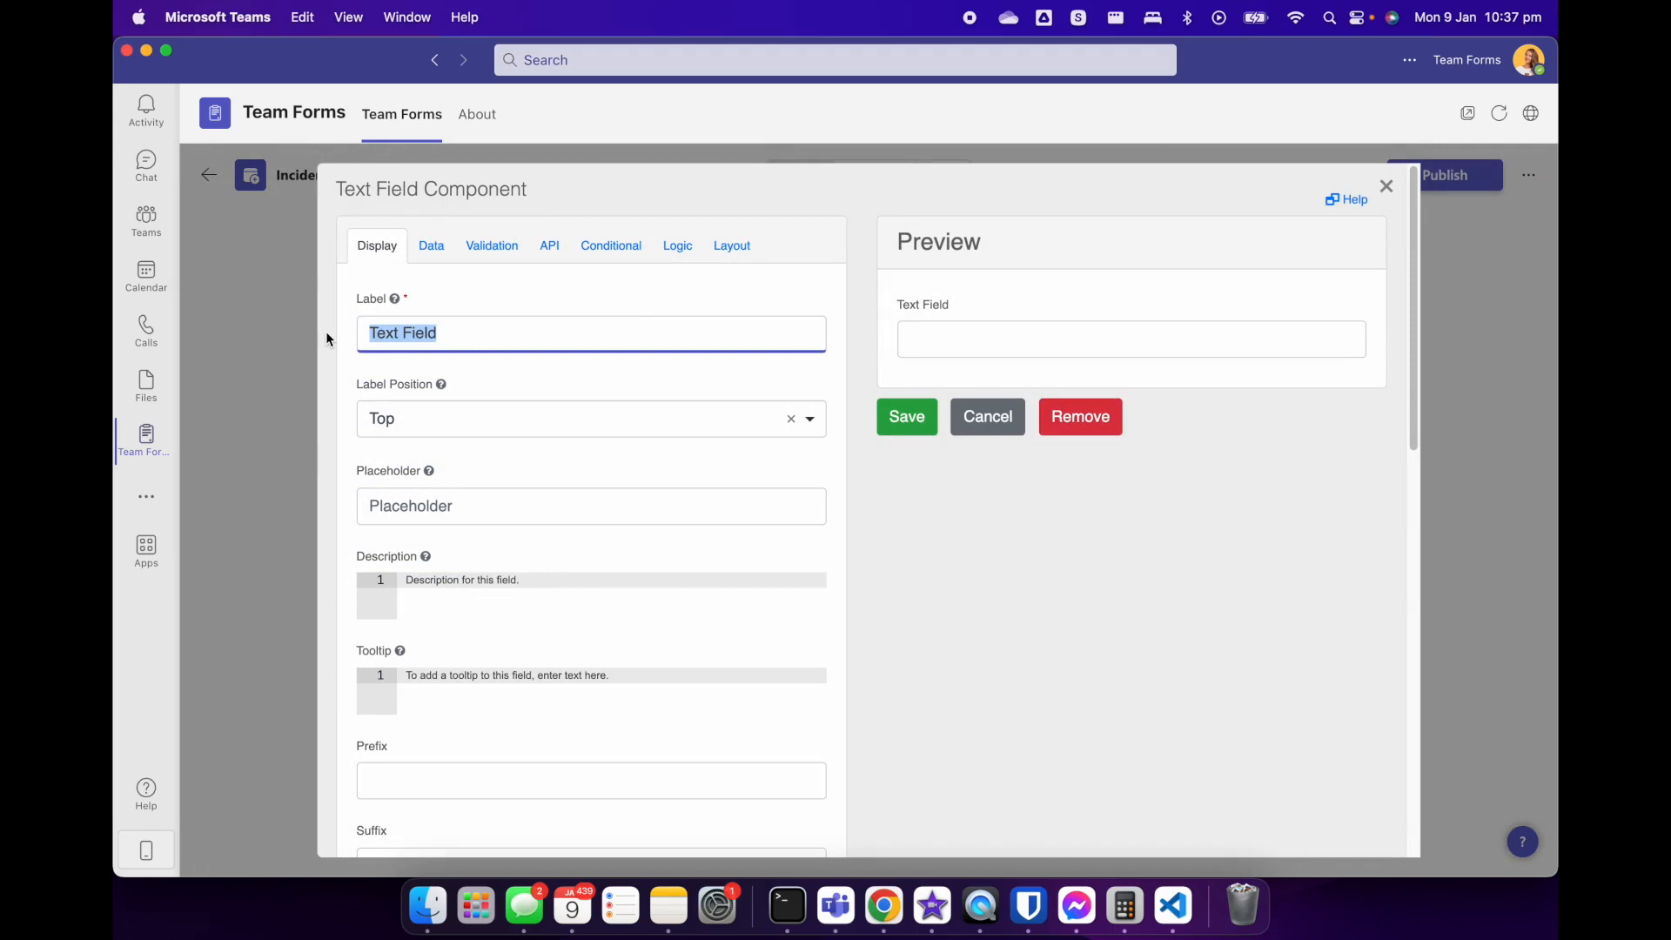
Label the text field Name, make it required and save it to the form
left_click(516, 255)
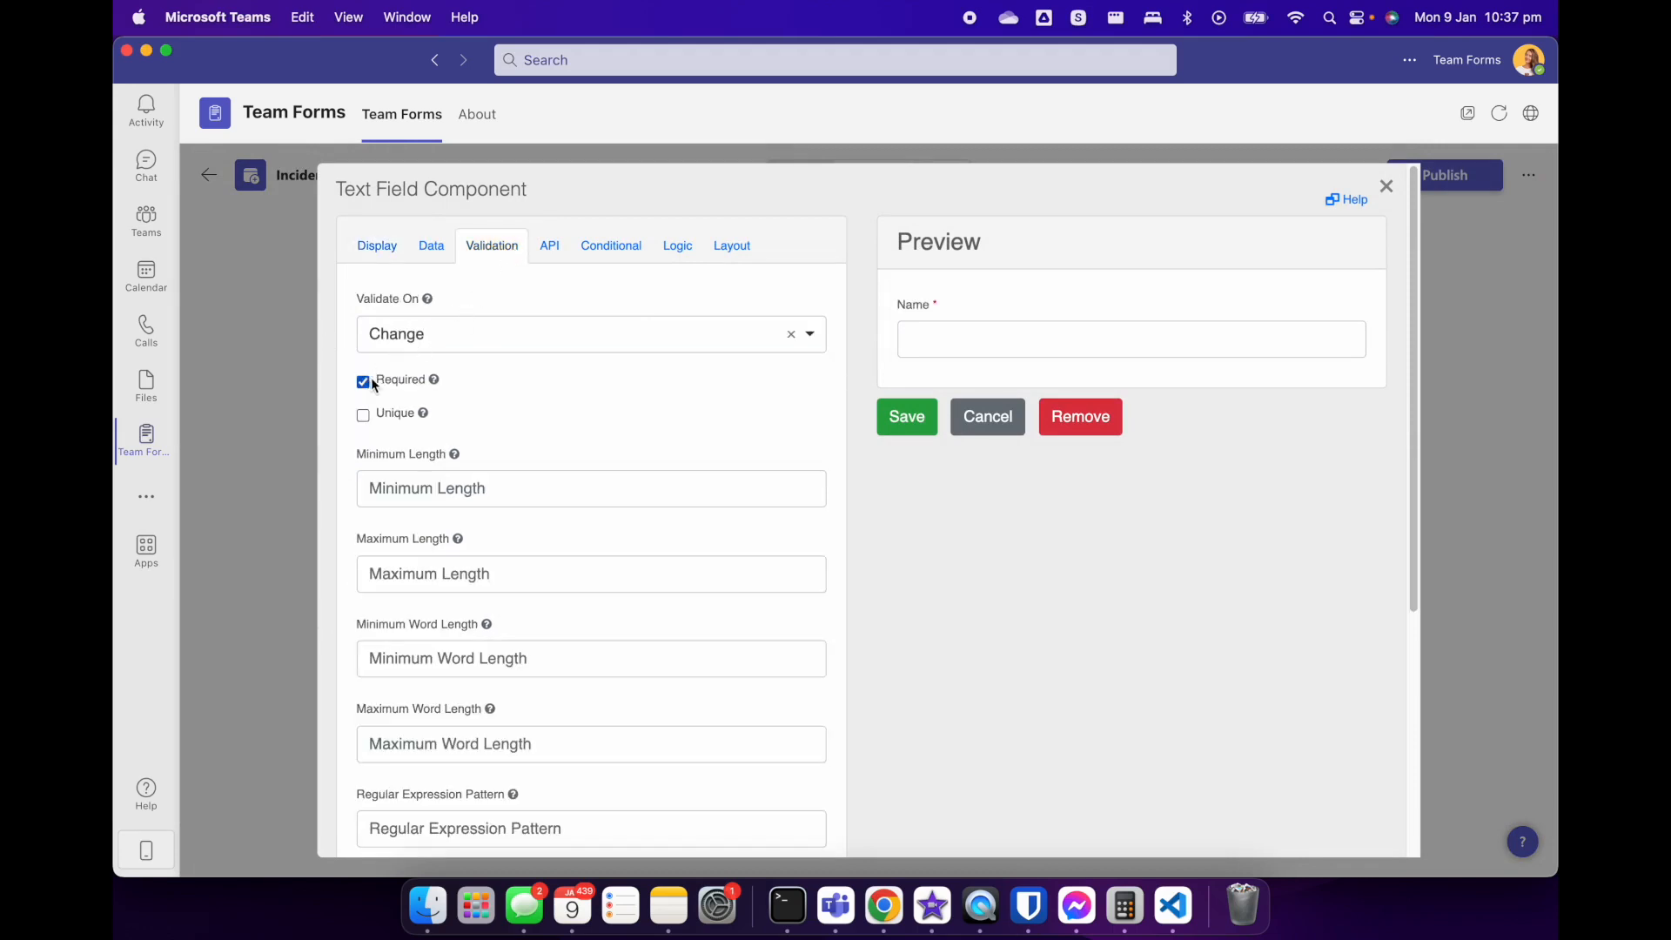
left_click(903, 413)
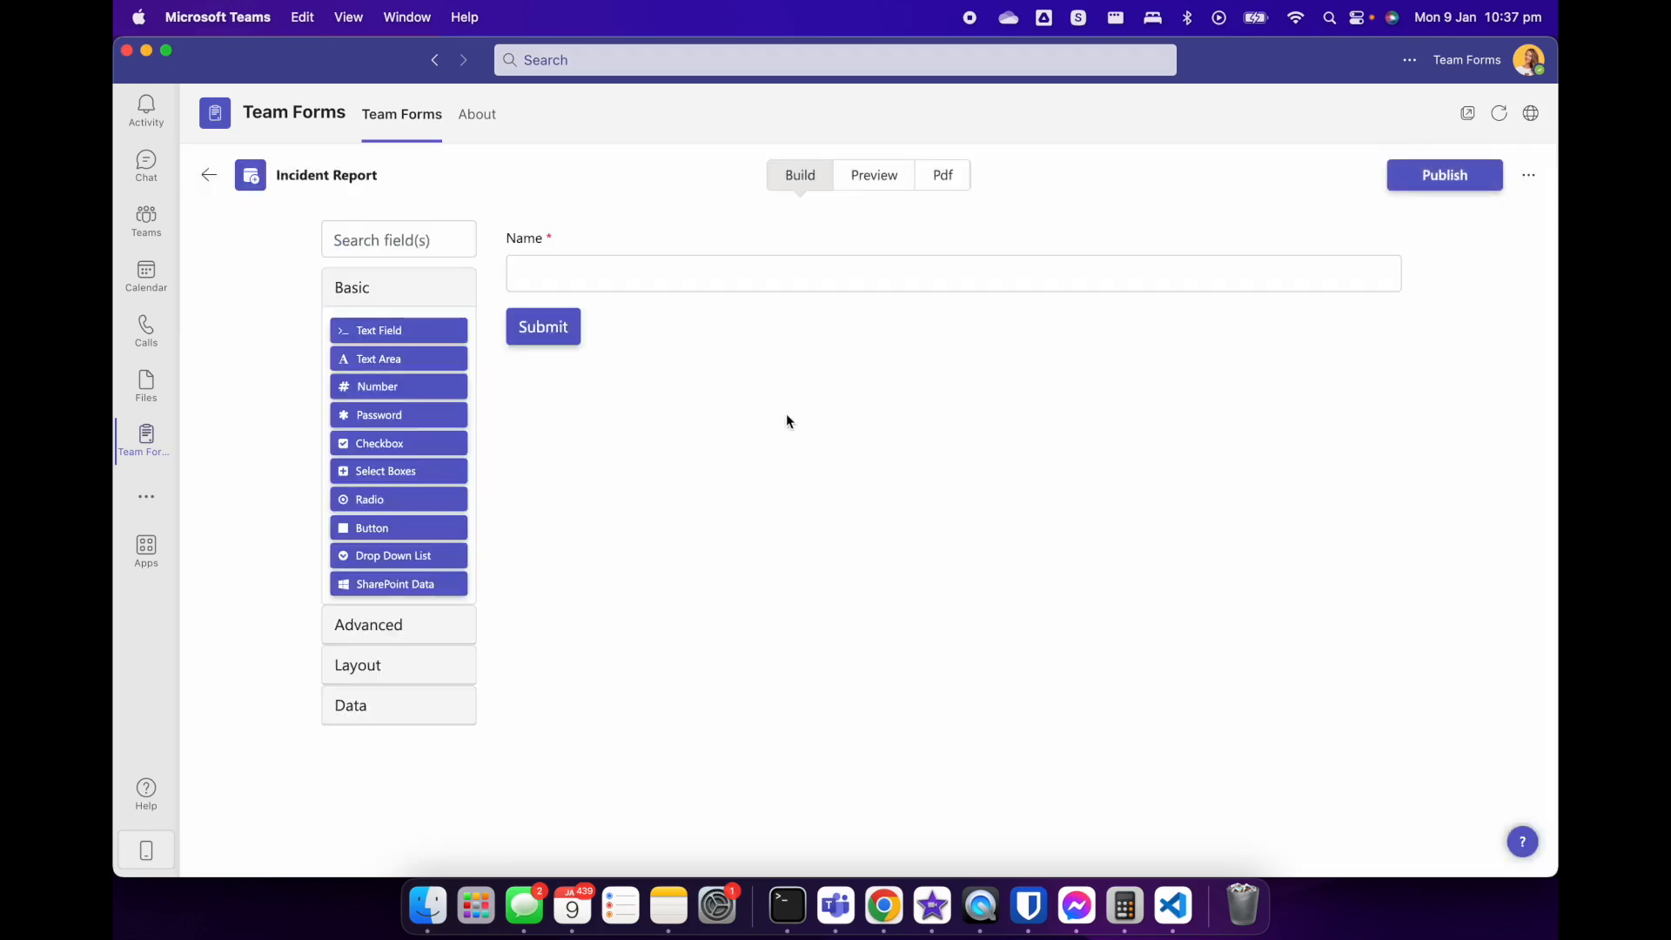
Add a Date / Time component below the Name field, label it Date and save it
left_click(418, 625)
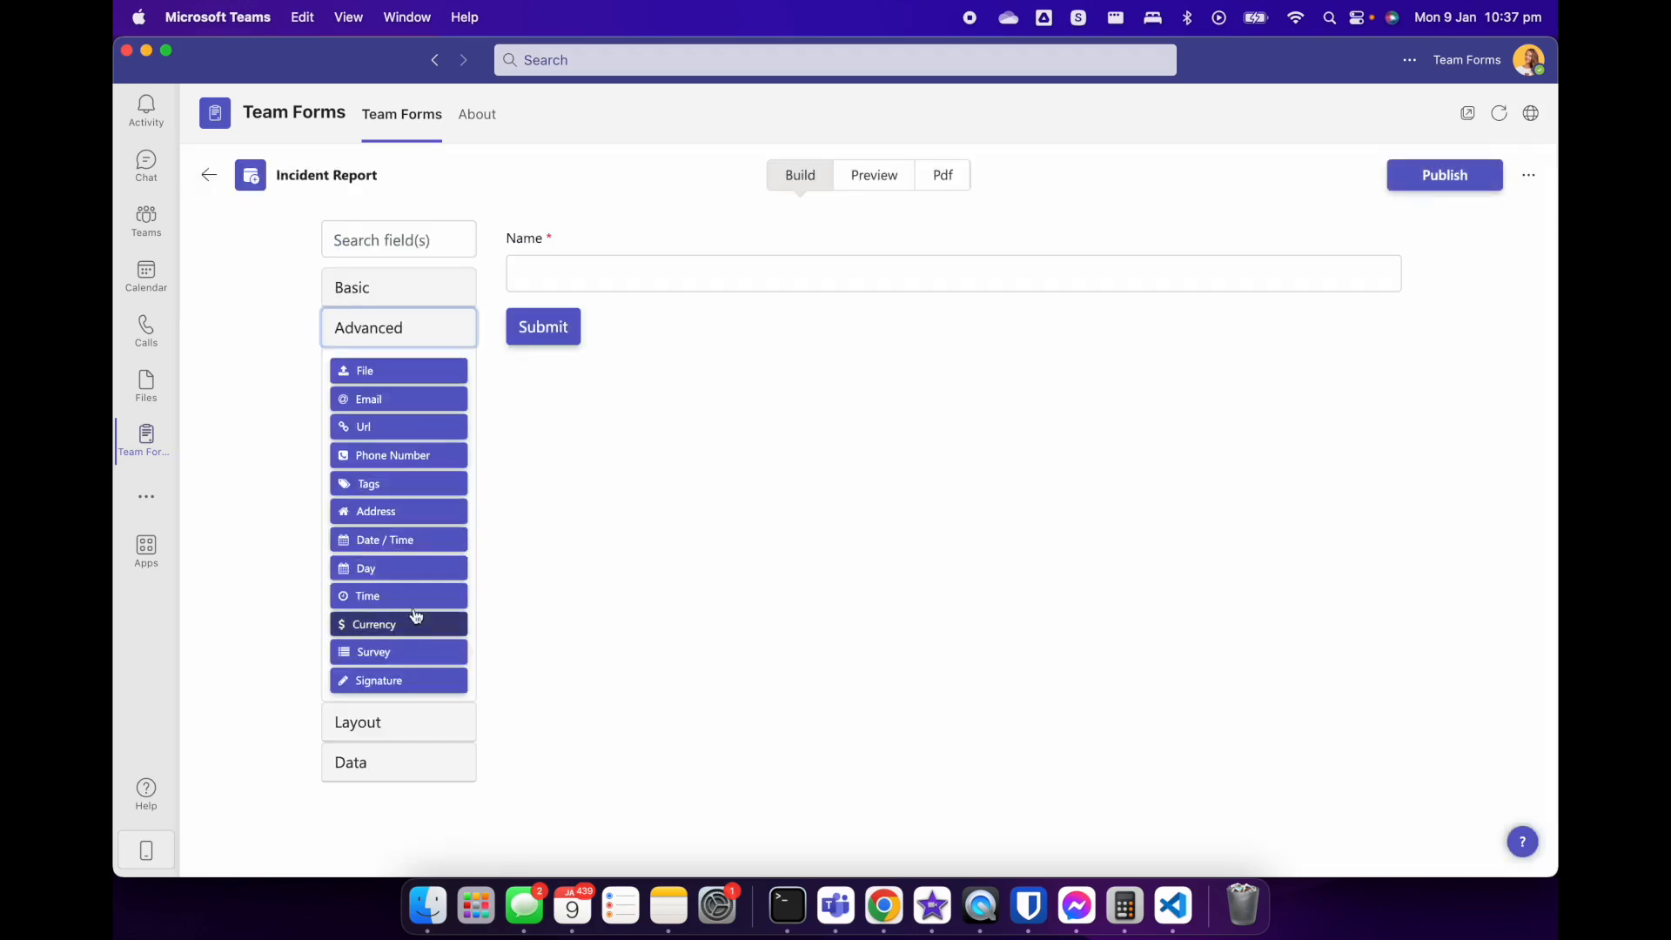
left_click_drag(421, 542, 756, 306)
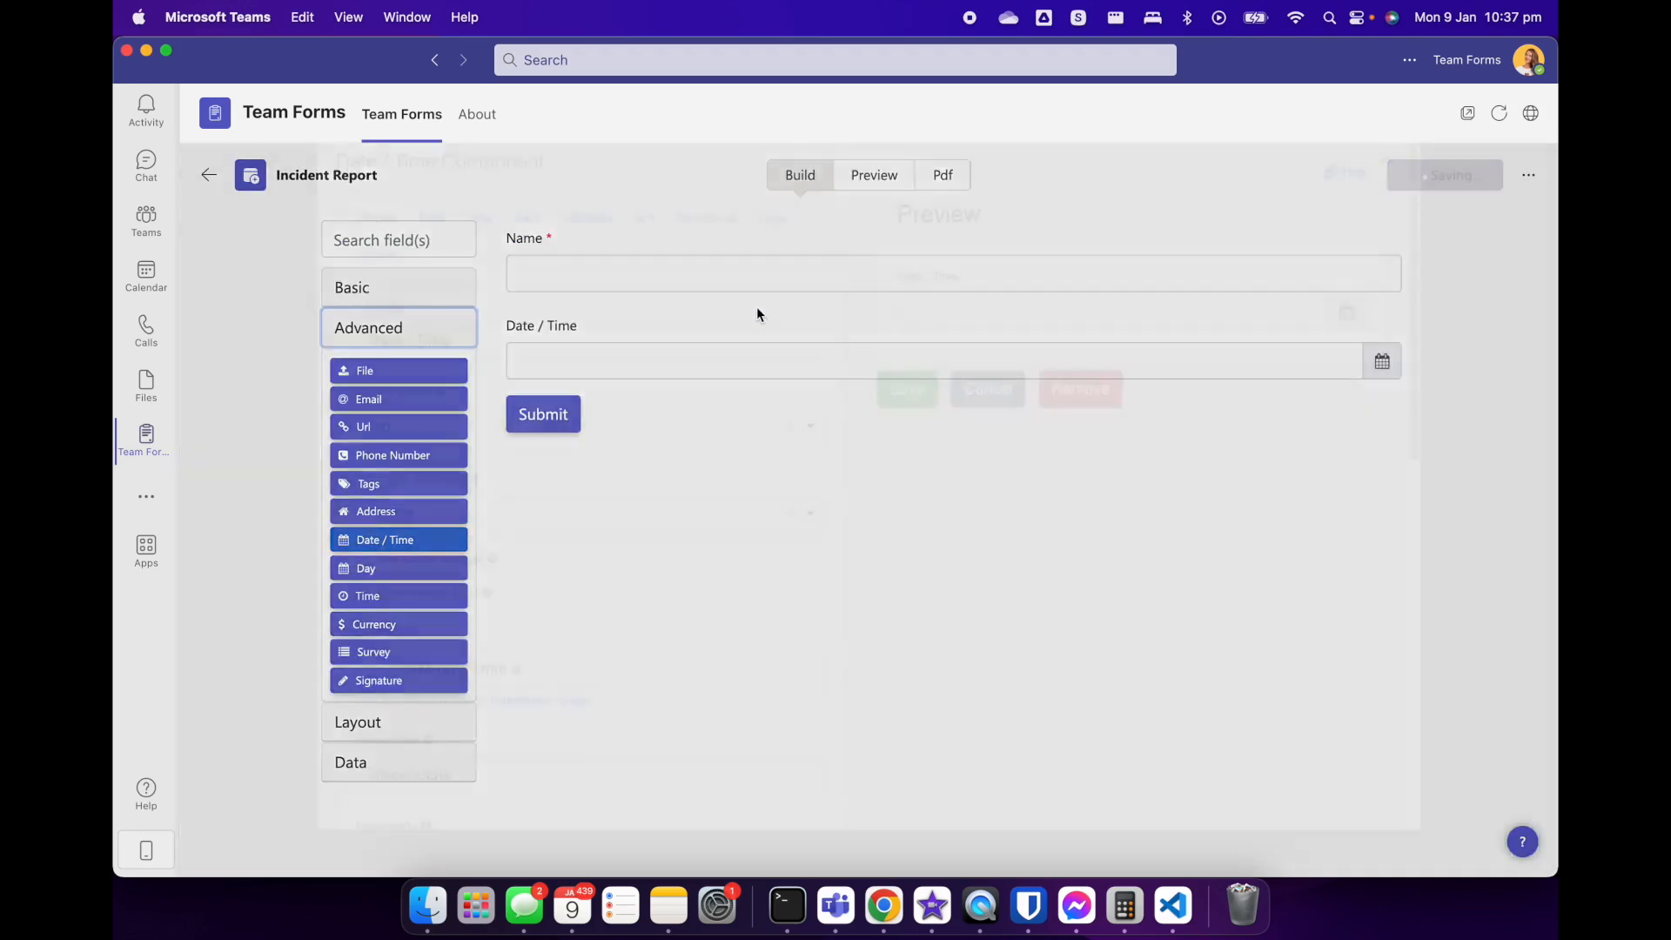
left_click_drag(486, 380, 397, 376)
key("BackSpace")
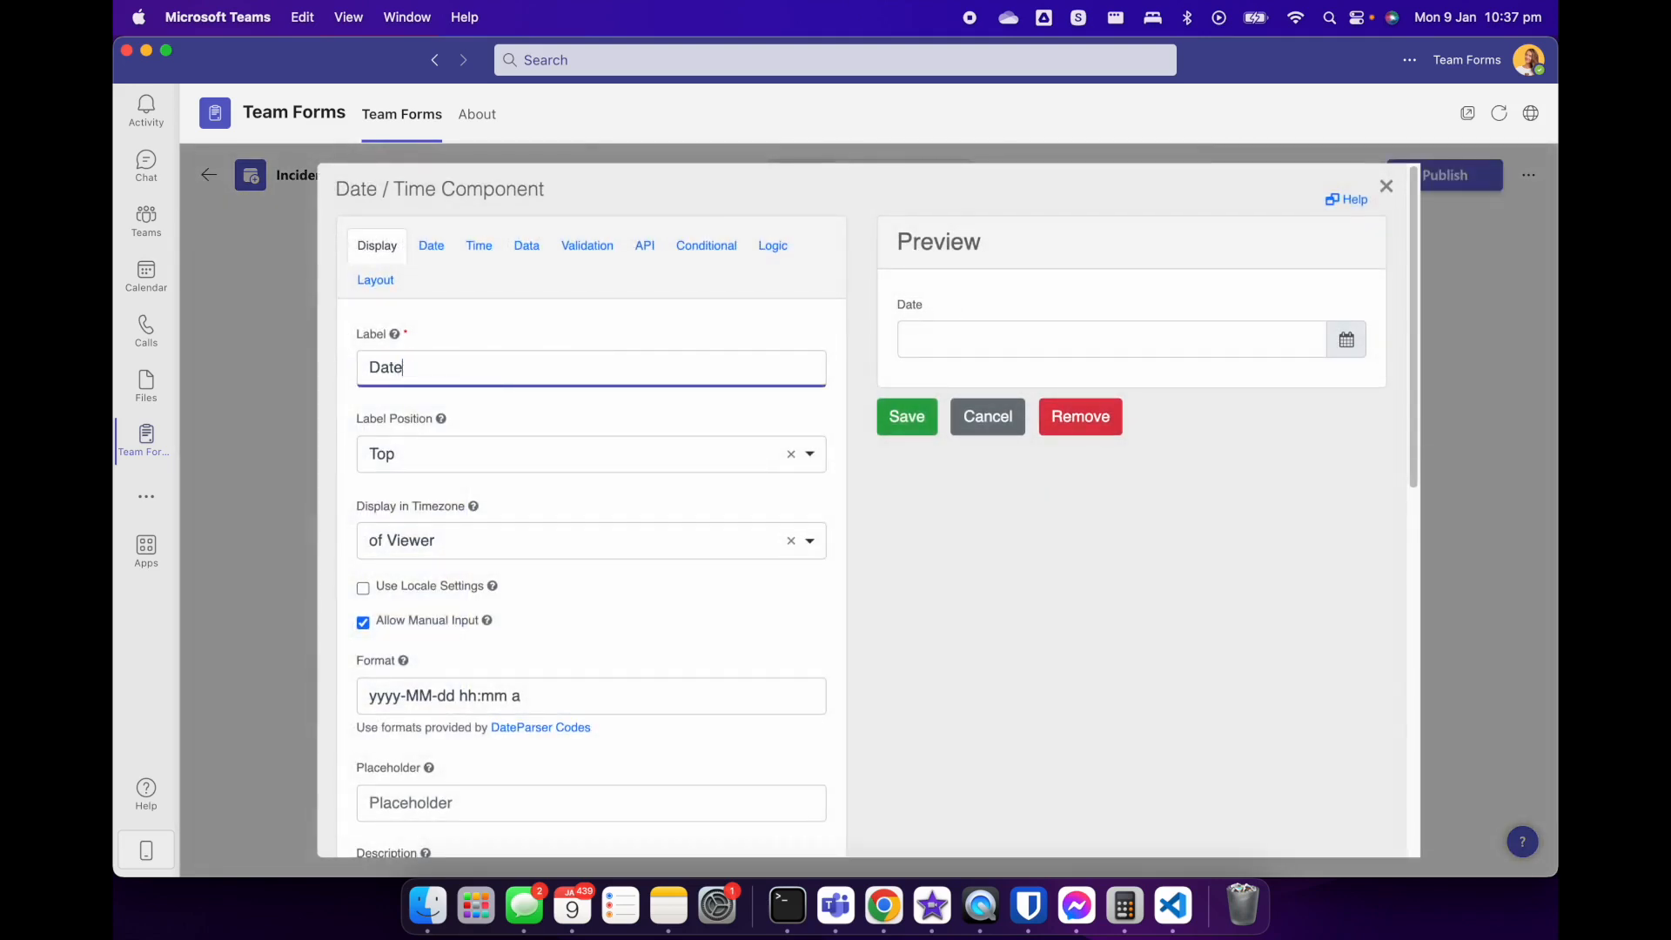
left_click(907, 417)
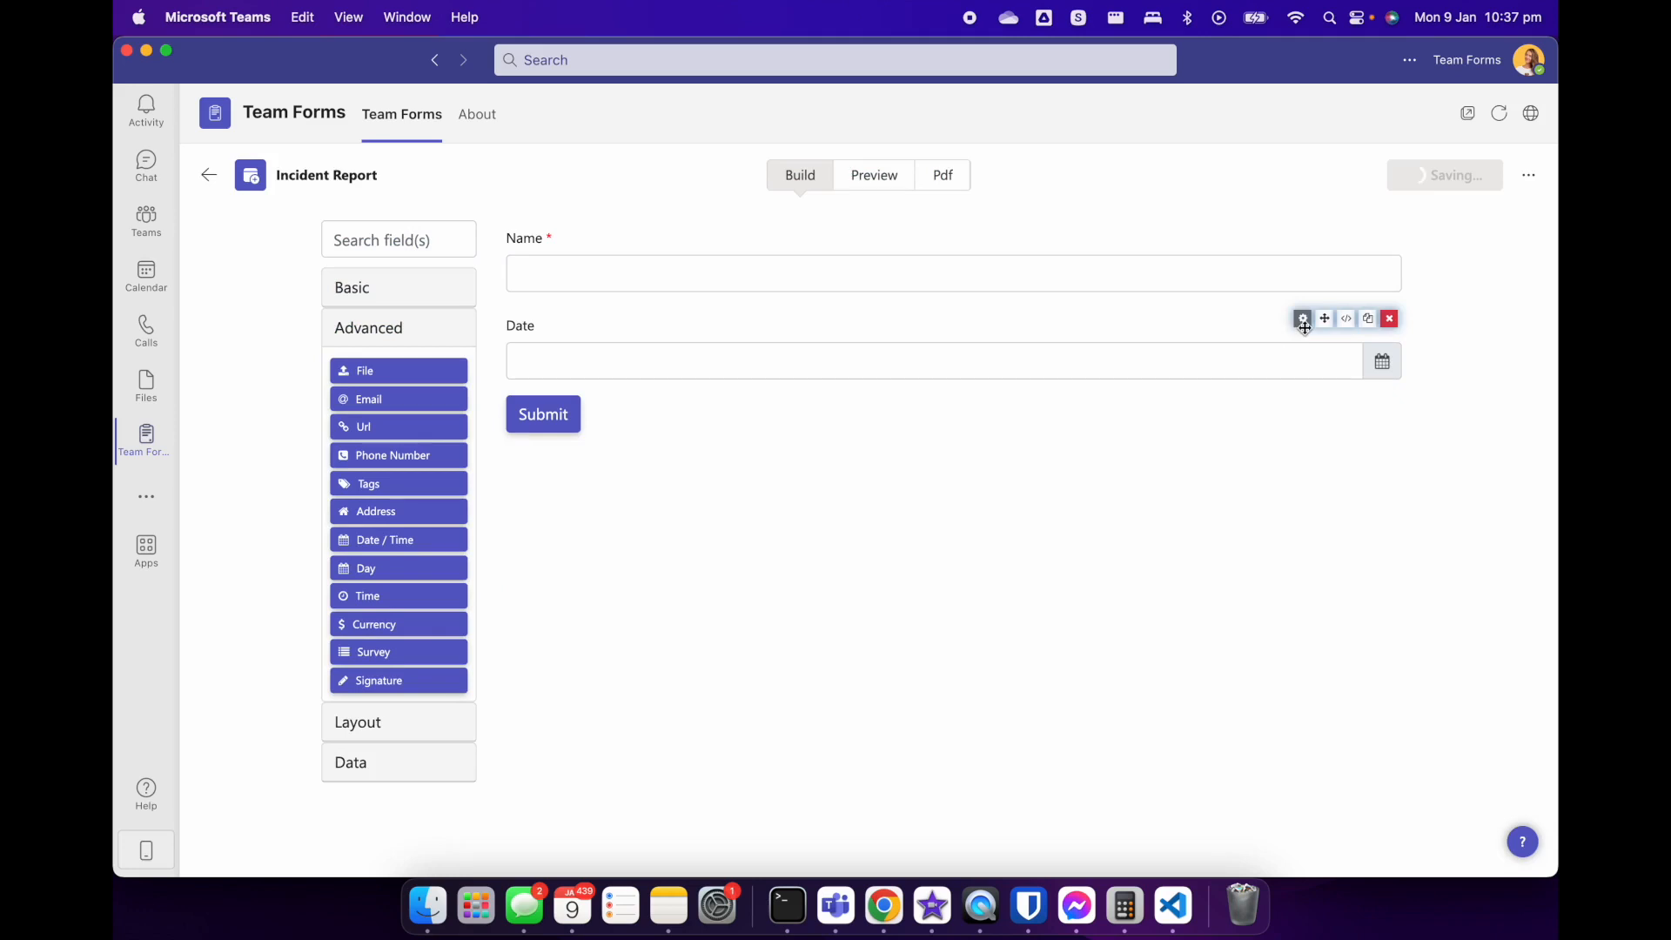
Disable time input for the Date field and save the change
left_click(1304, 320)
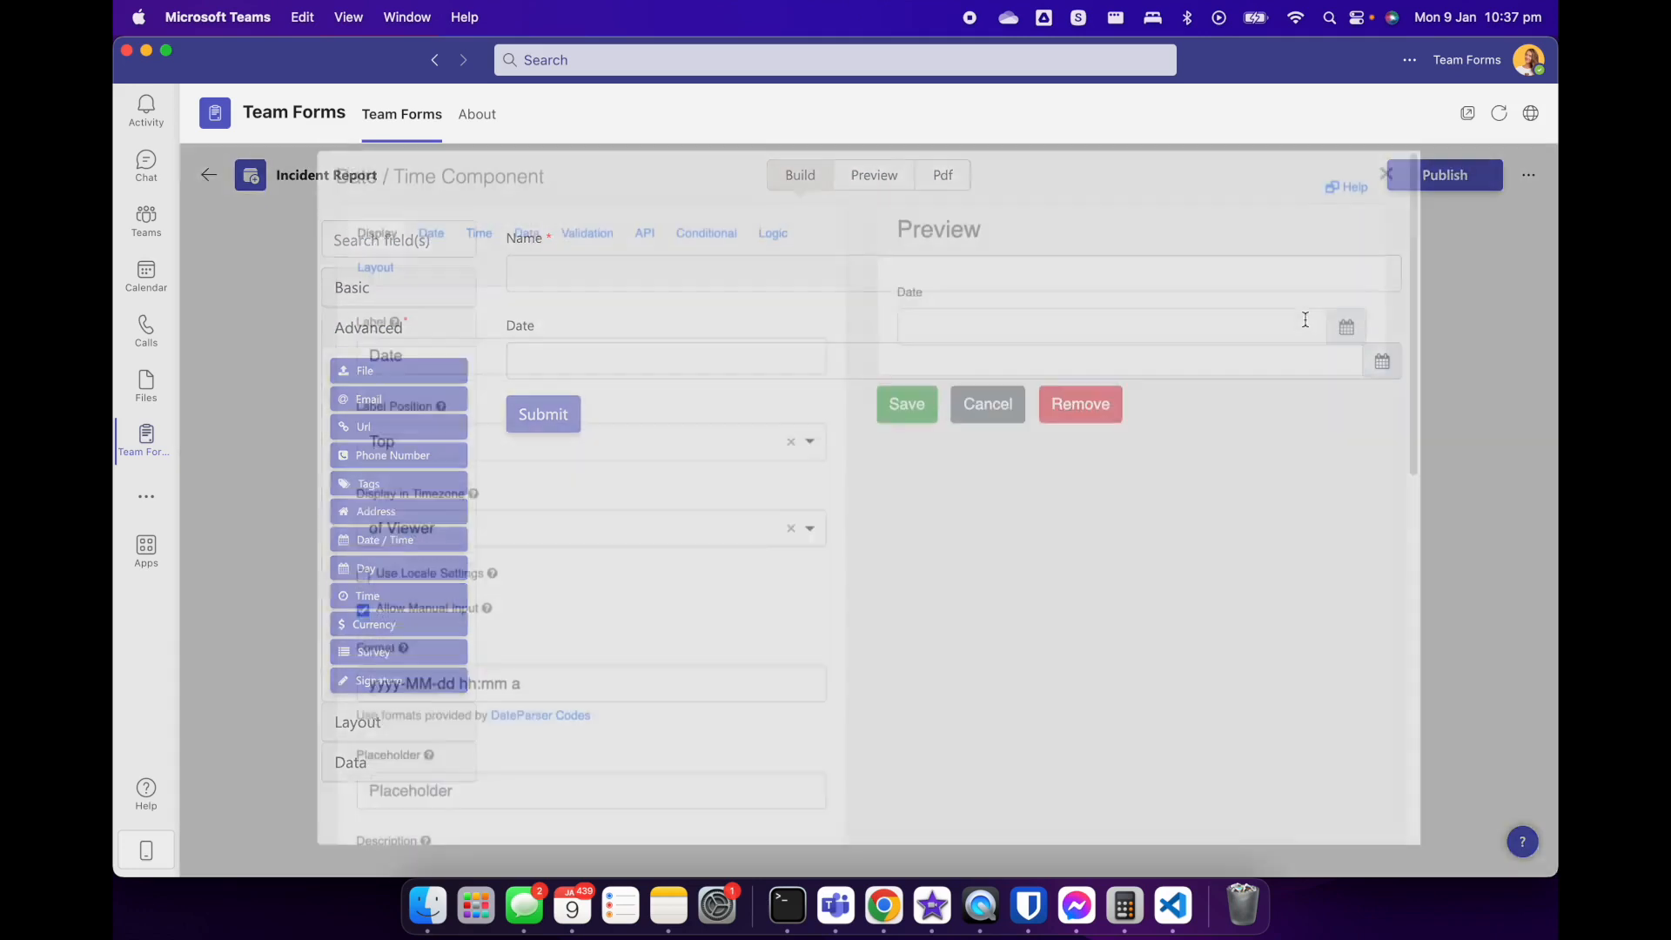
left_click(485, 250)
left_click(362, 330)
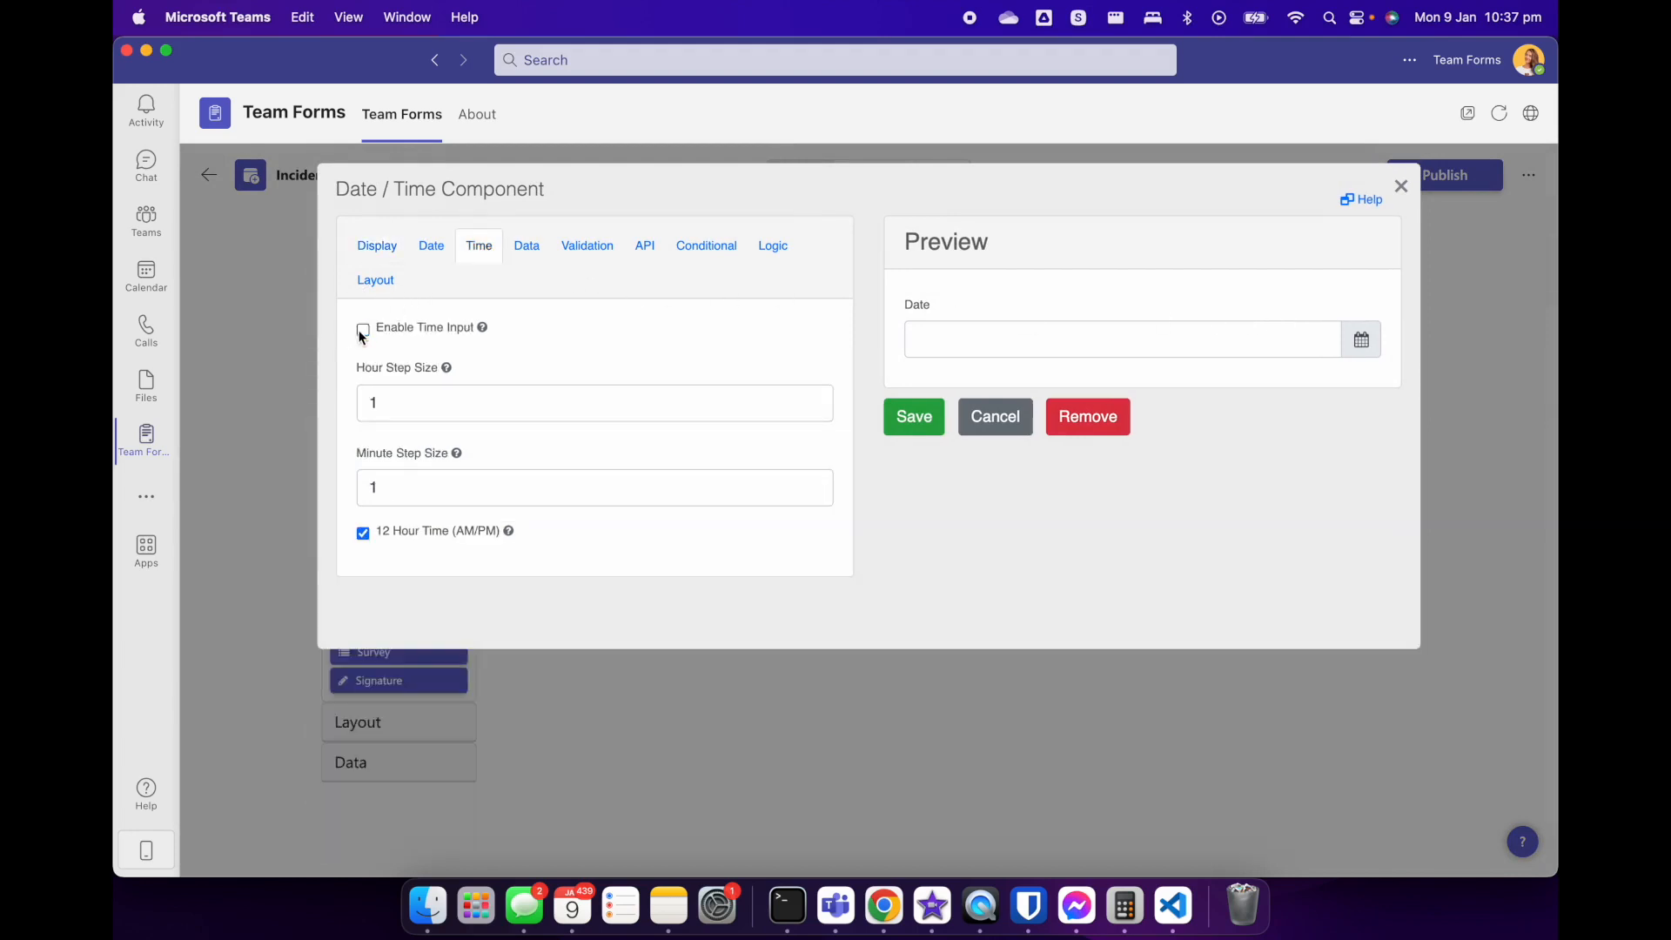
left_click(914, 416)
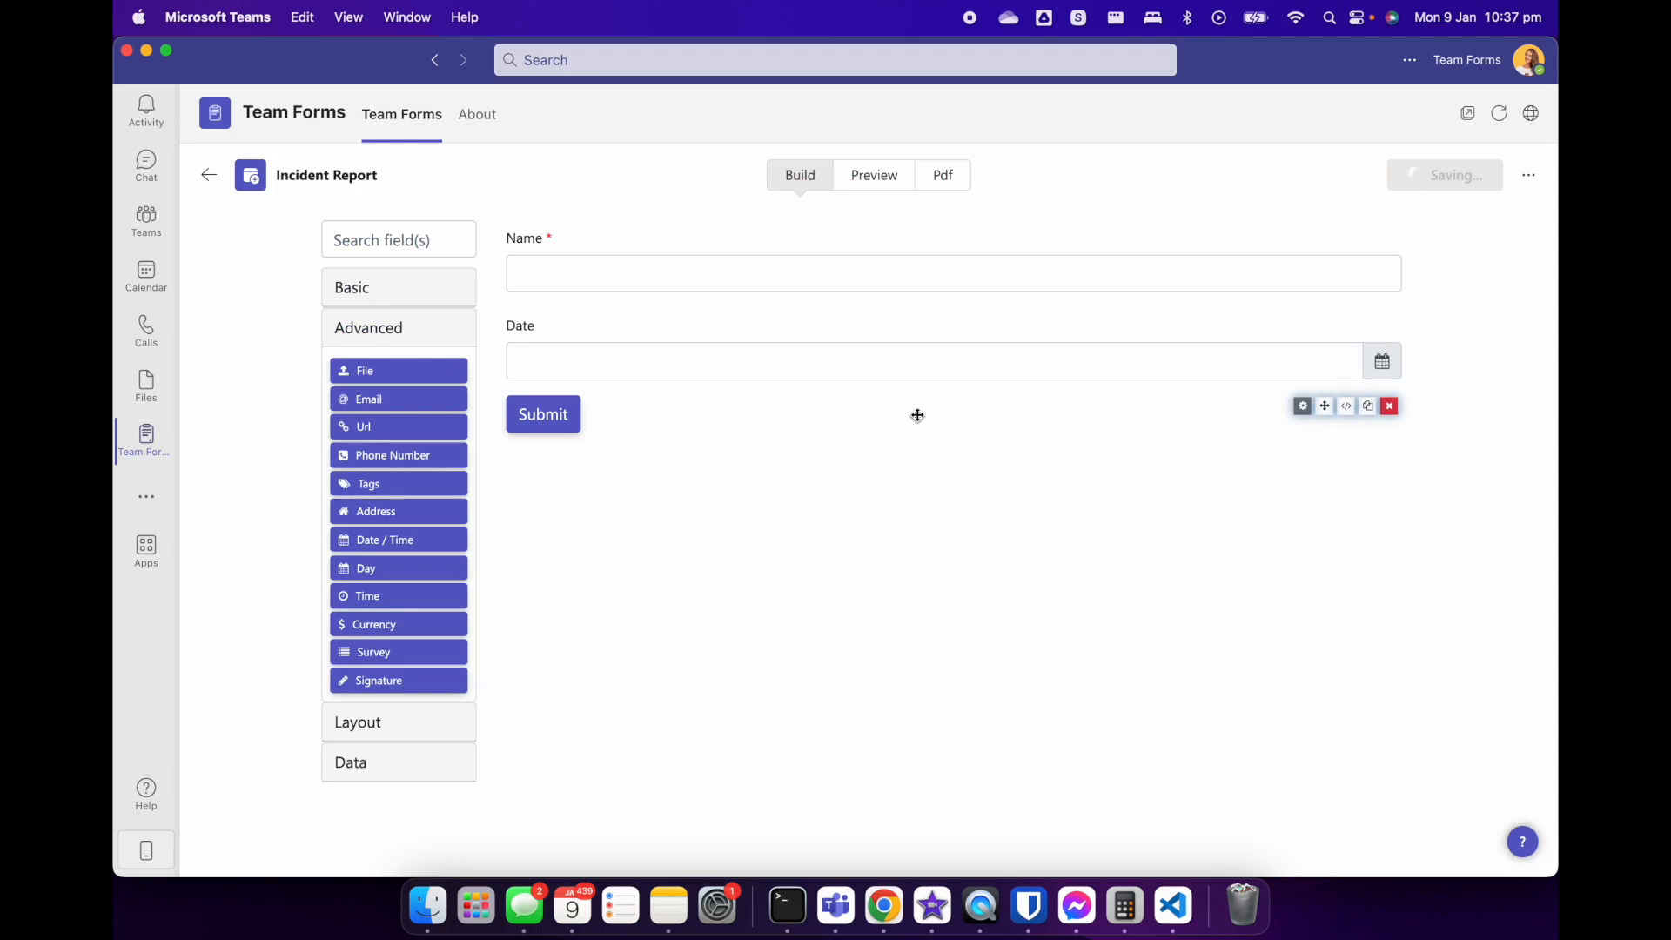
Add a two-column layout above the fields and move Name into the first column and Date into the second
left_click(398, 729)
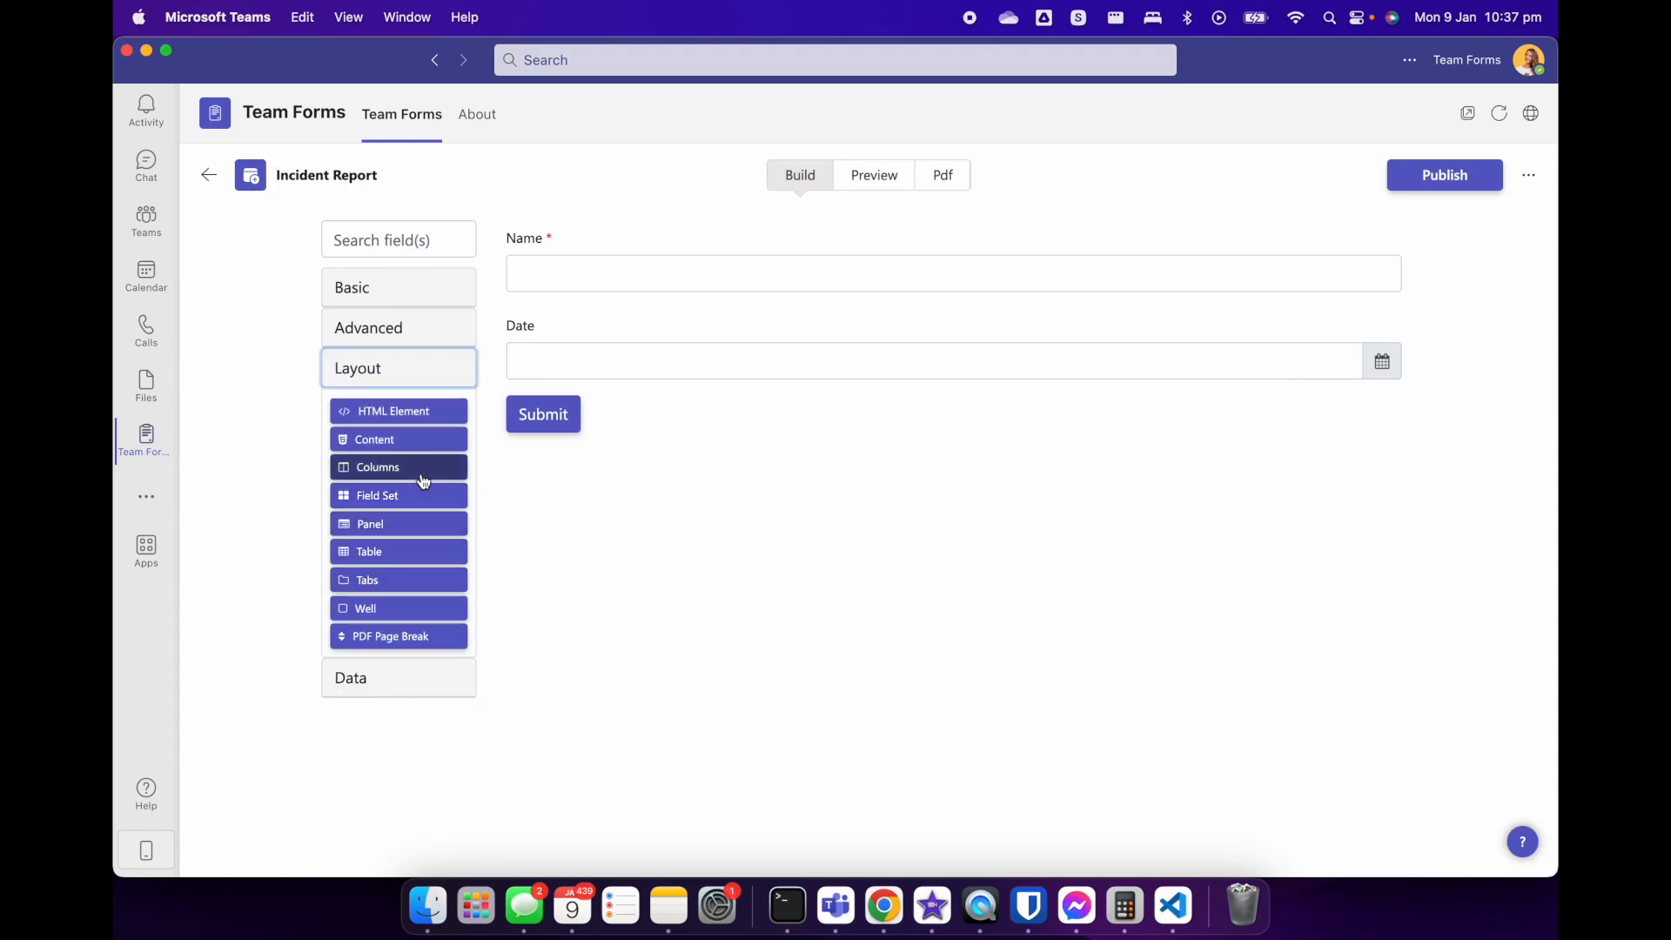
left_click_drag(423, 481, 717, 244)
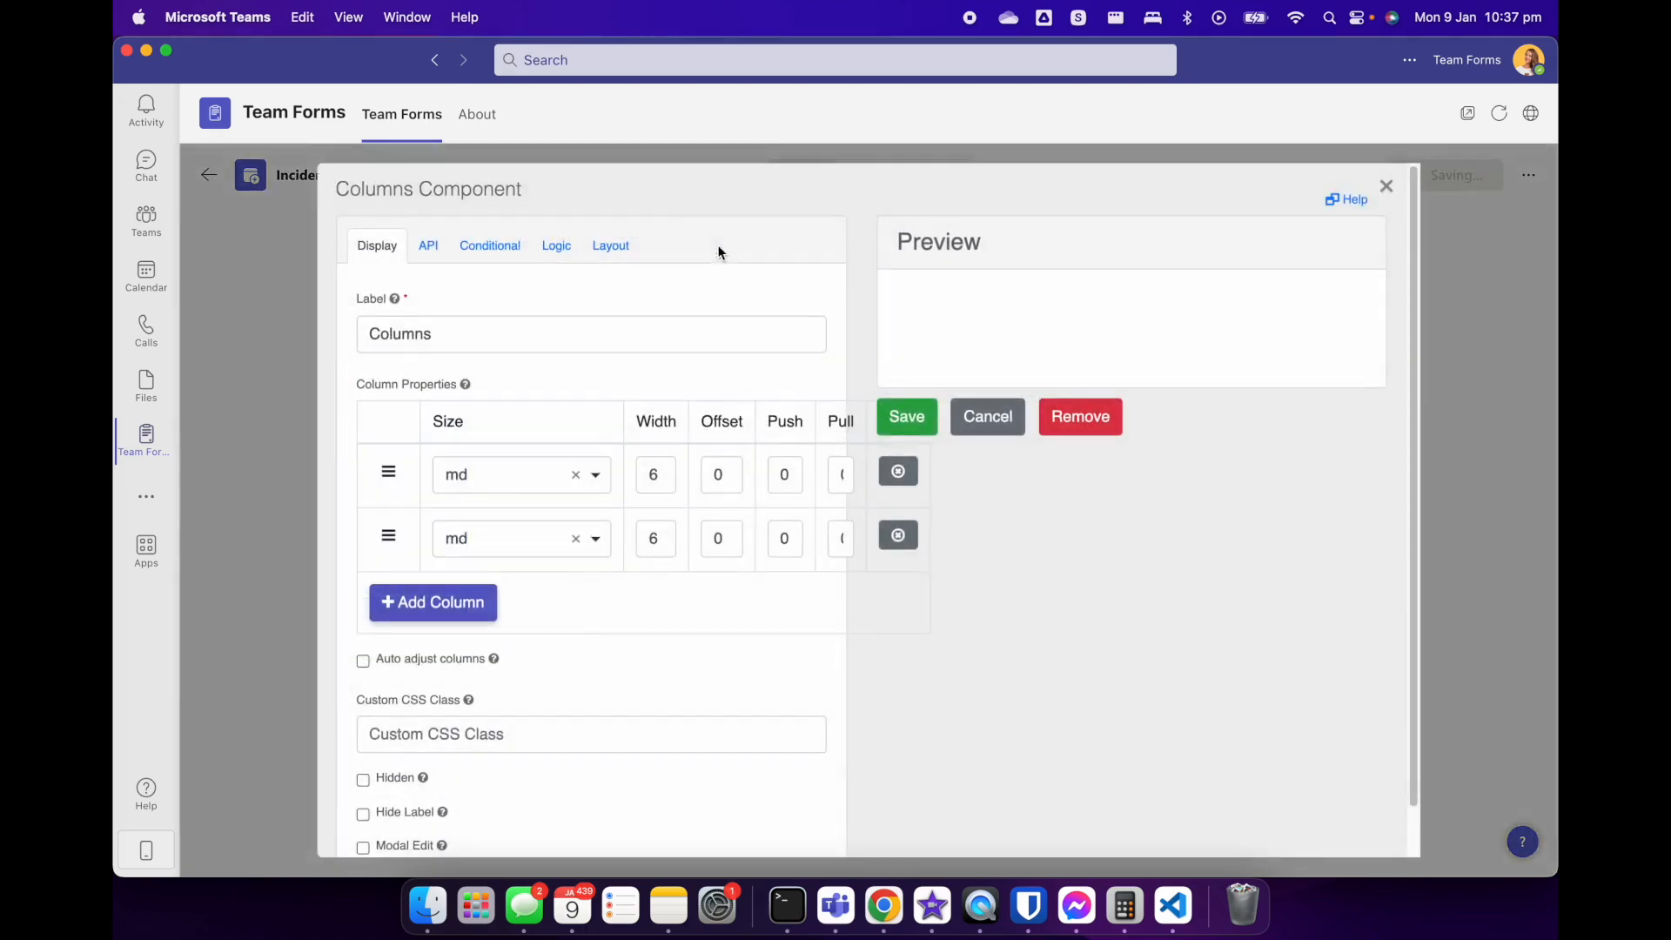
left_click(906, 416)
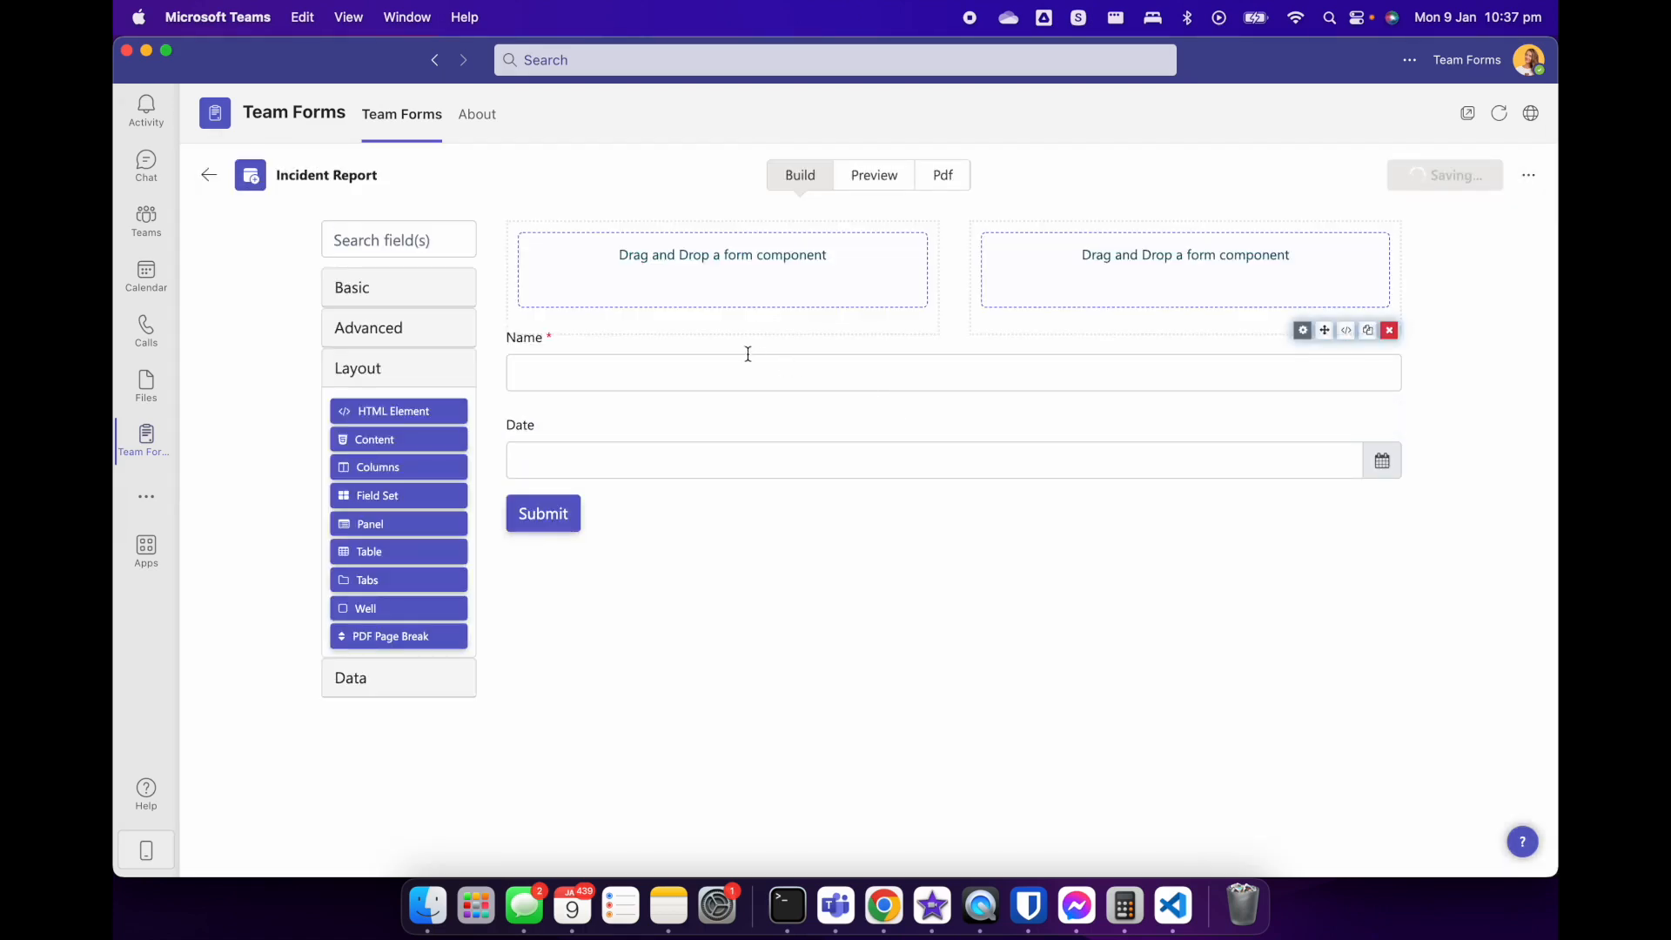
left_click_drag(738, 347, 698, 283)
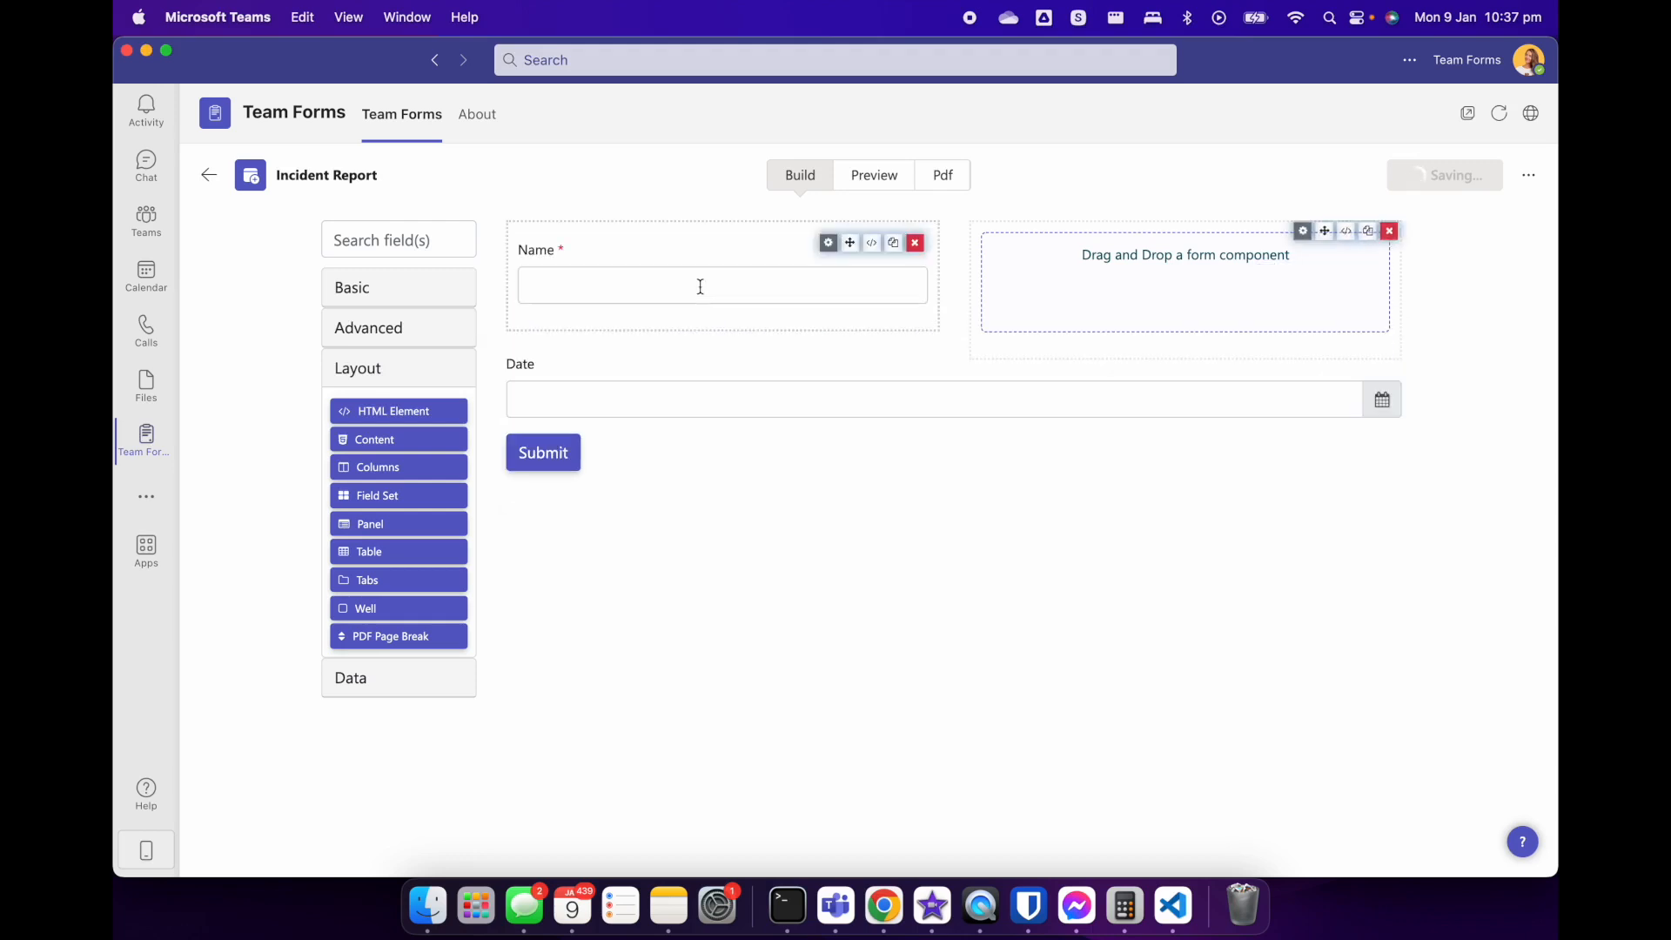
left_click_drag(671, 373, 1035, 319)
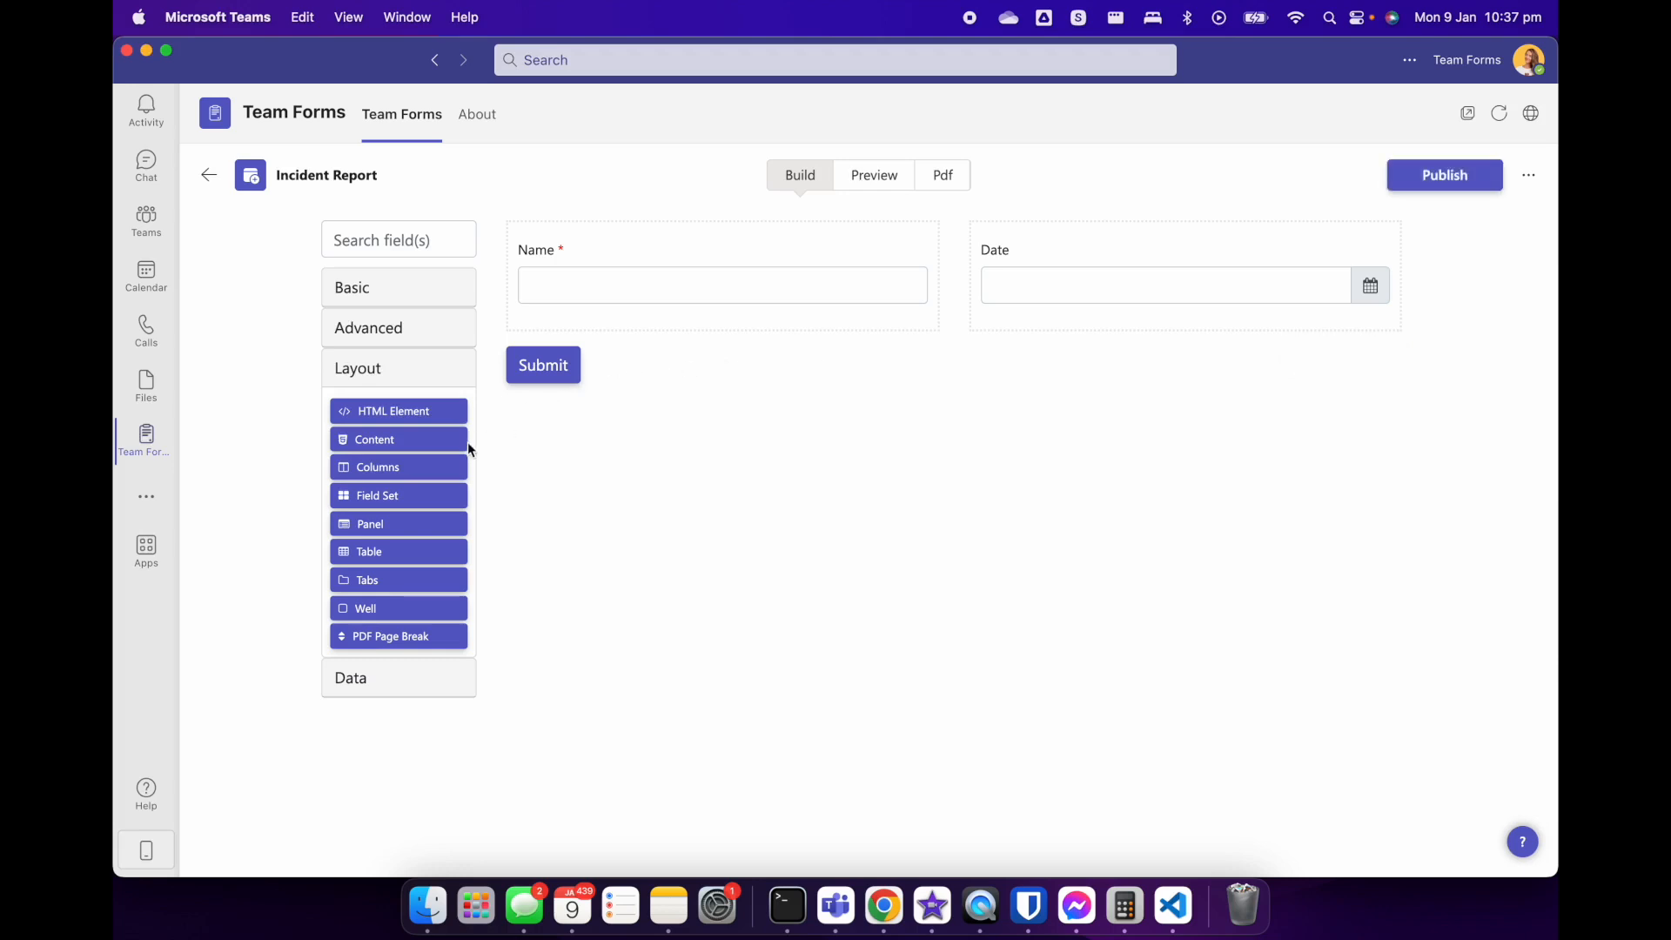
Add a Content component at the top of the form containing the company logo image-removebg-preview (6).png, scaled down, and save it
left_click_drag(406, 444, 954, 236)
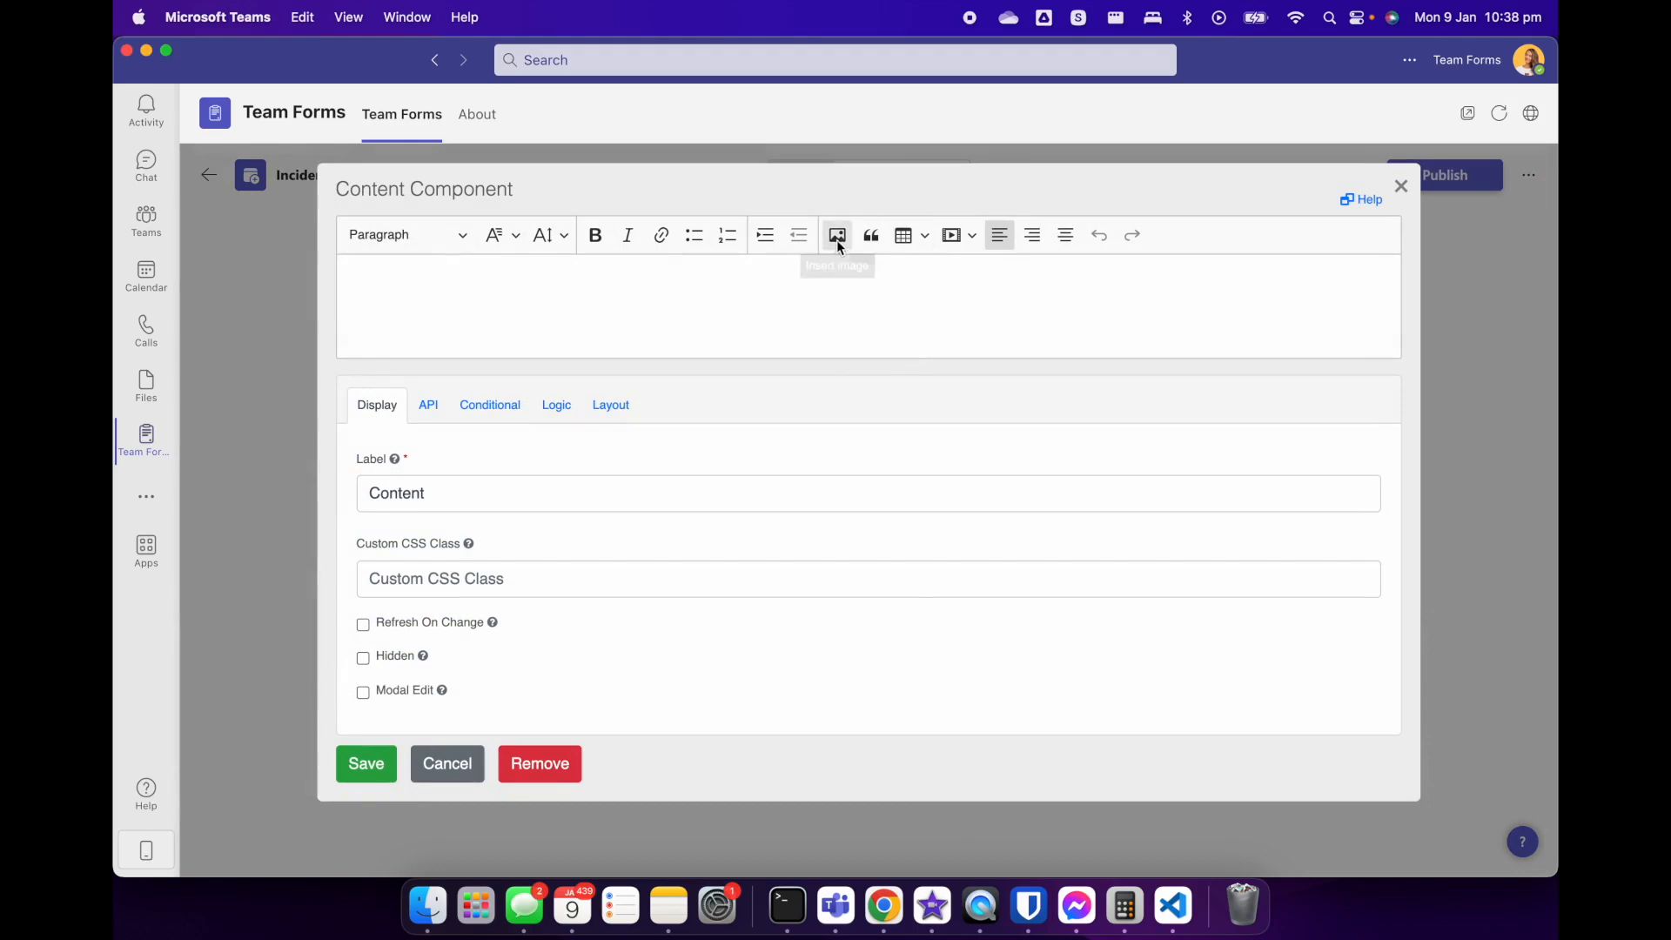
left_click(837, 235)
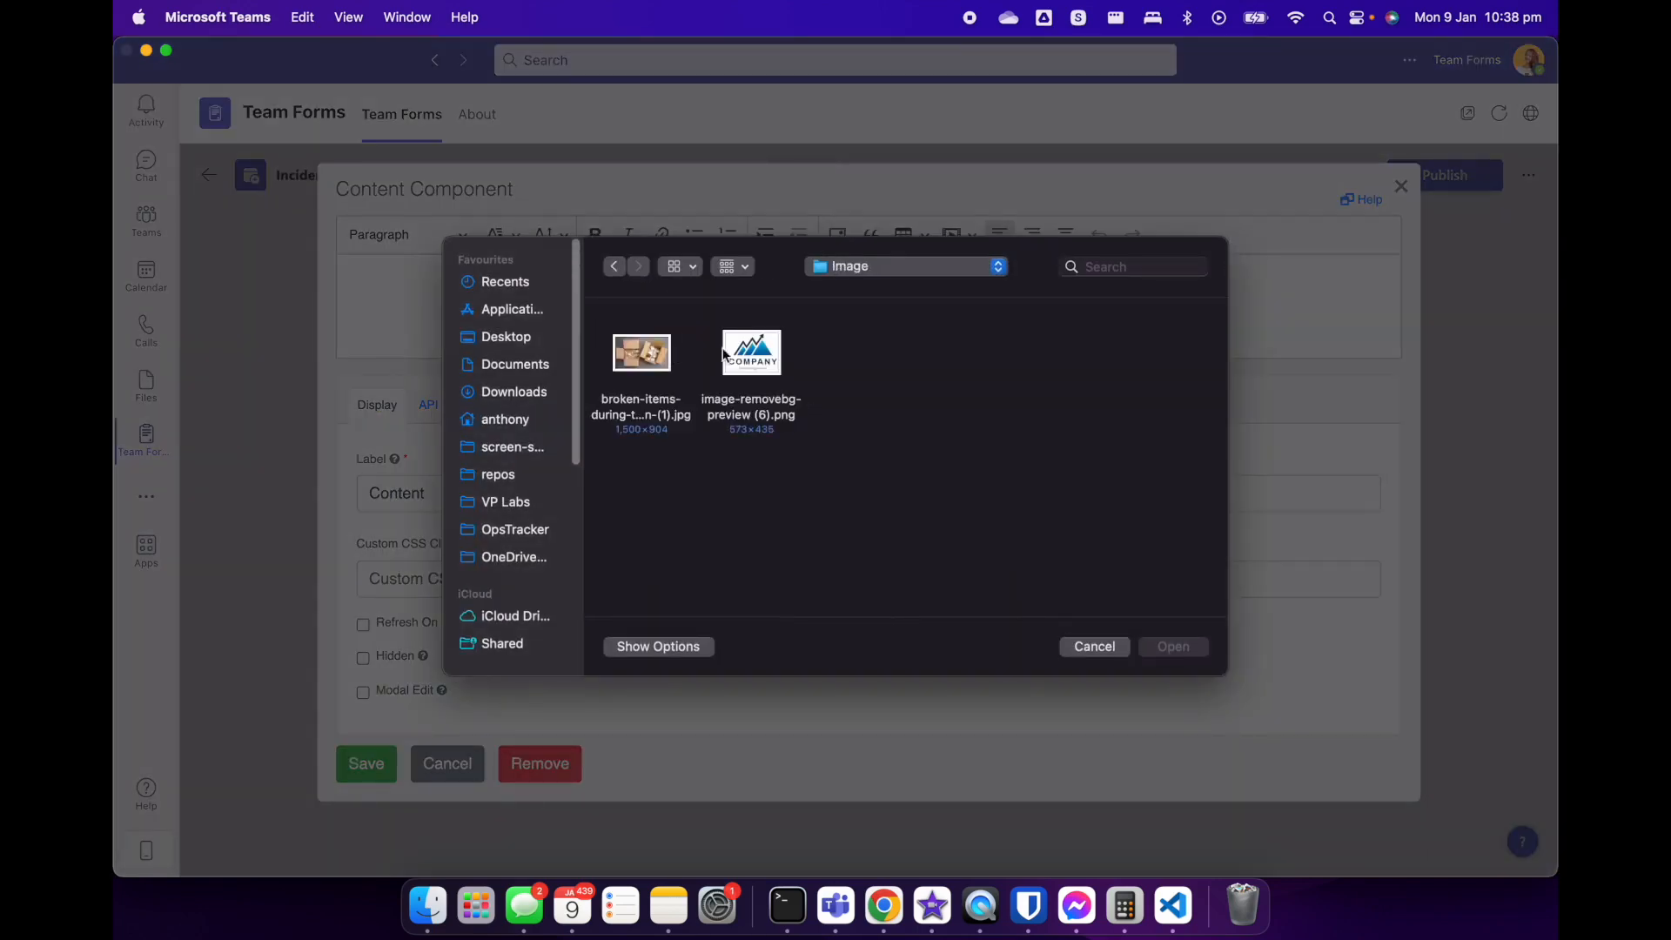
double_click(754, 348)
left_click_drag(1146, 696, 962, 415)
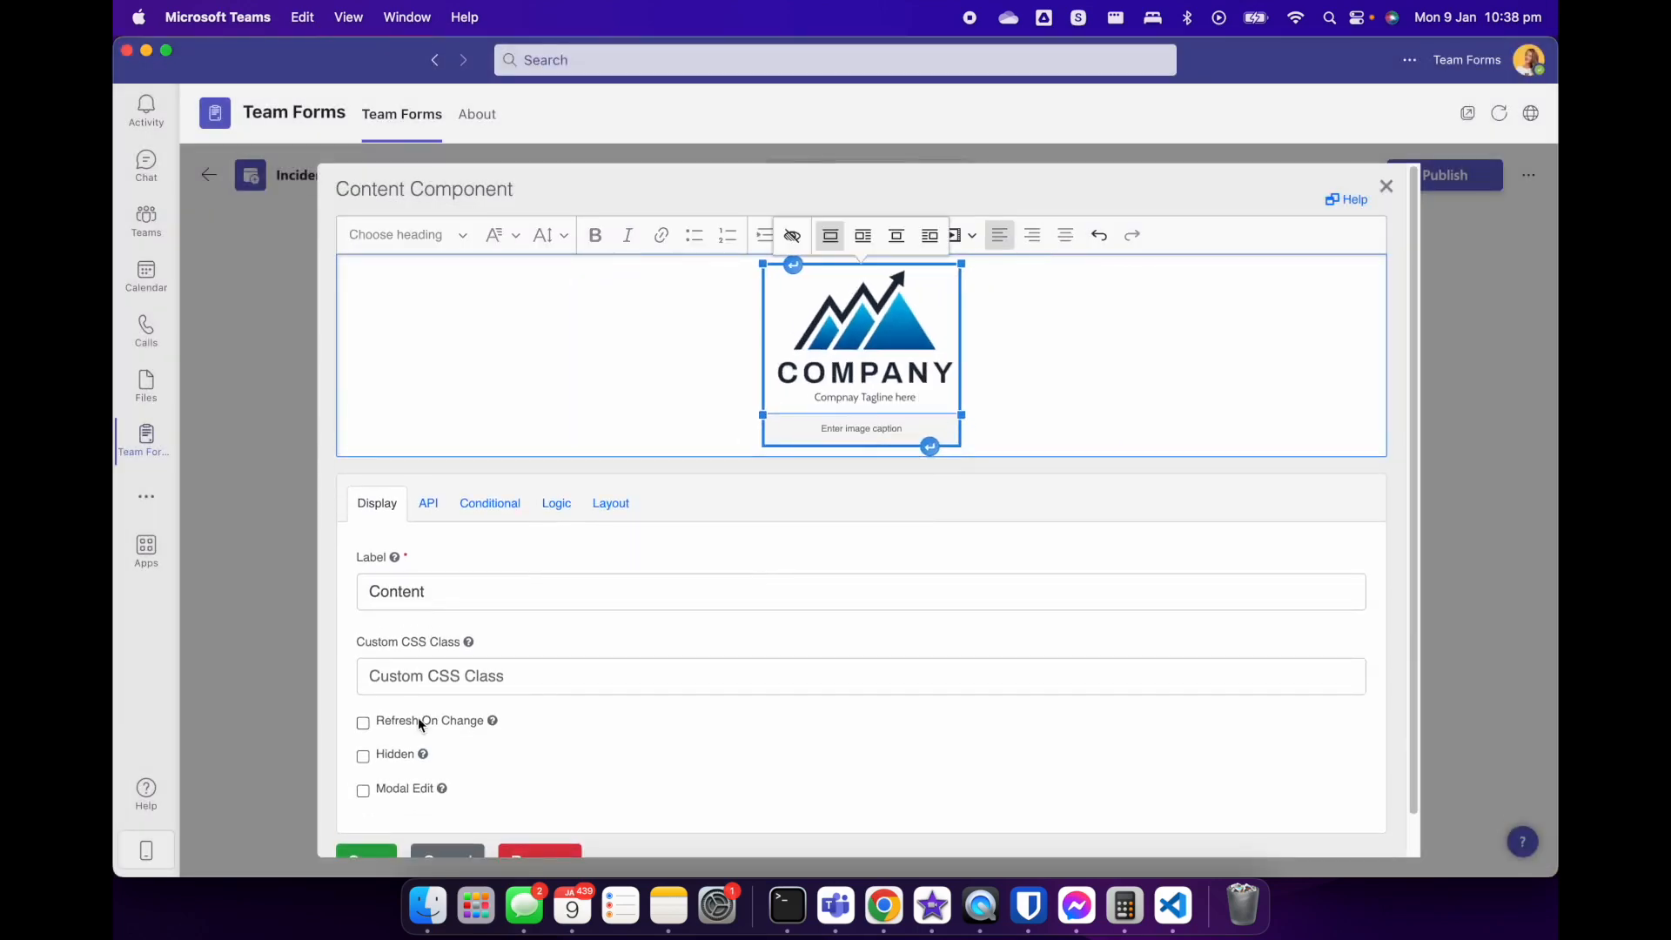
scroll(409, 748, "down", 1)
left_click(366, 819)
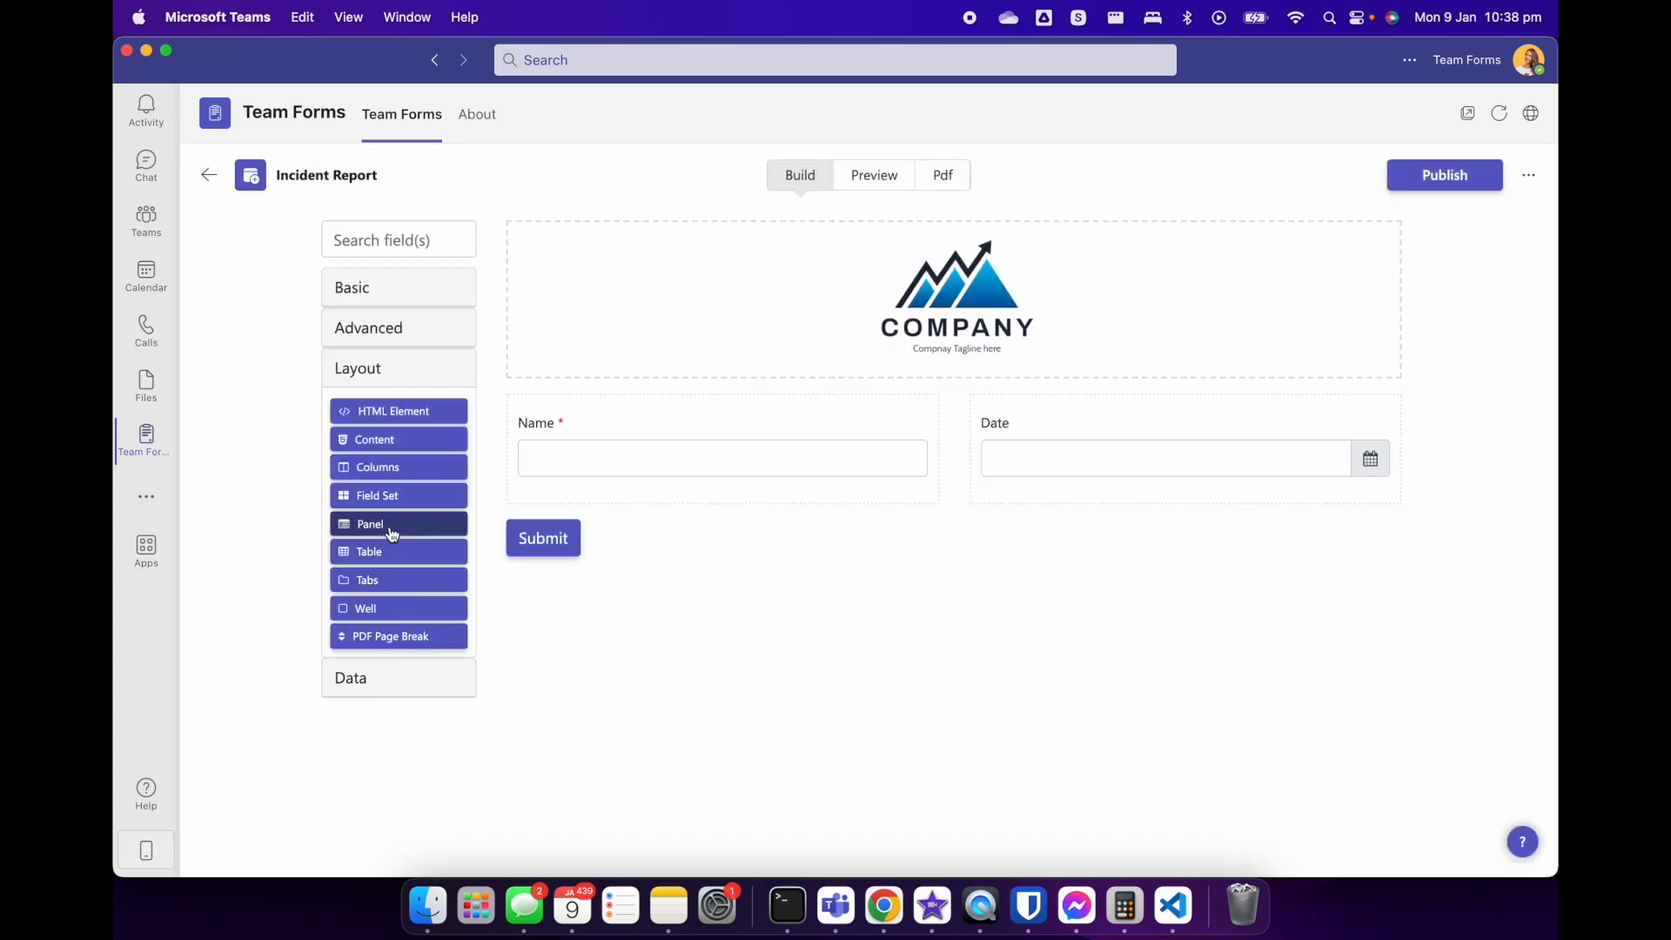
Add a Panel below the columns, title it Incident Details and save it
left_click_drag(393, 535, 601, 533)
left_click_drag(477, 348, 338, 343)
type("Incident Details")
left_click(911, 429)
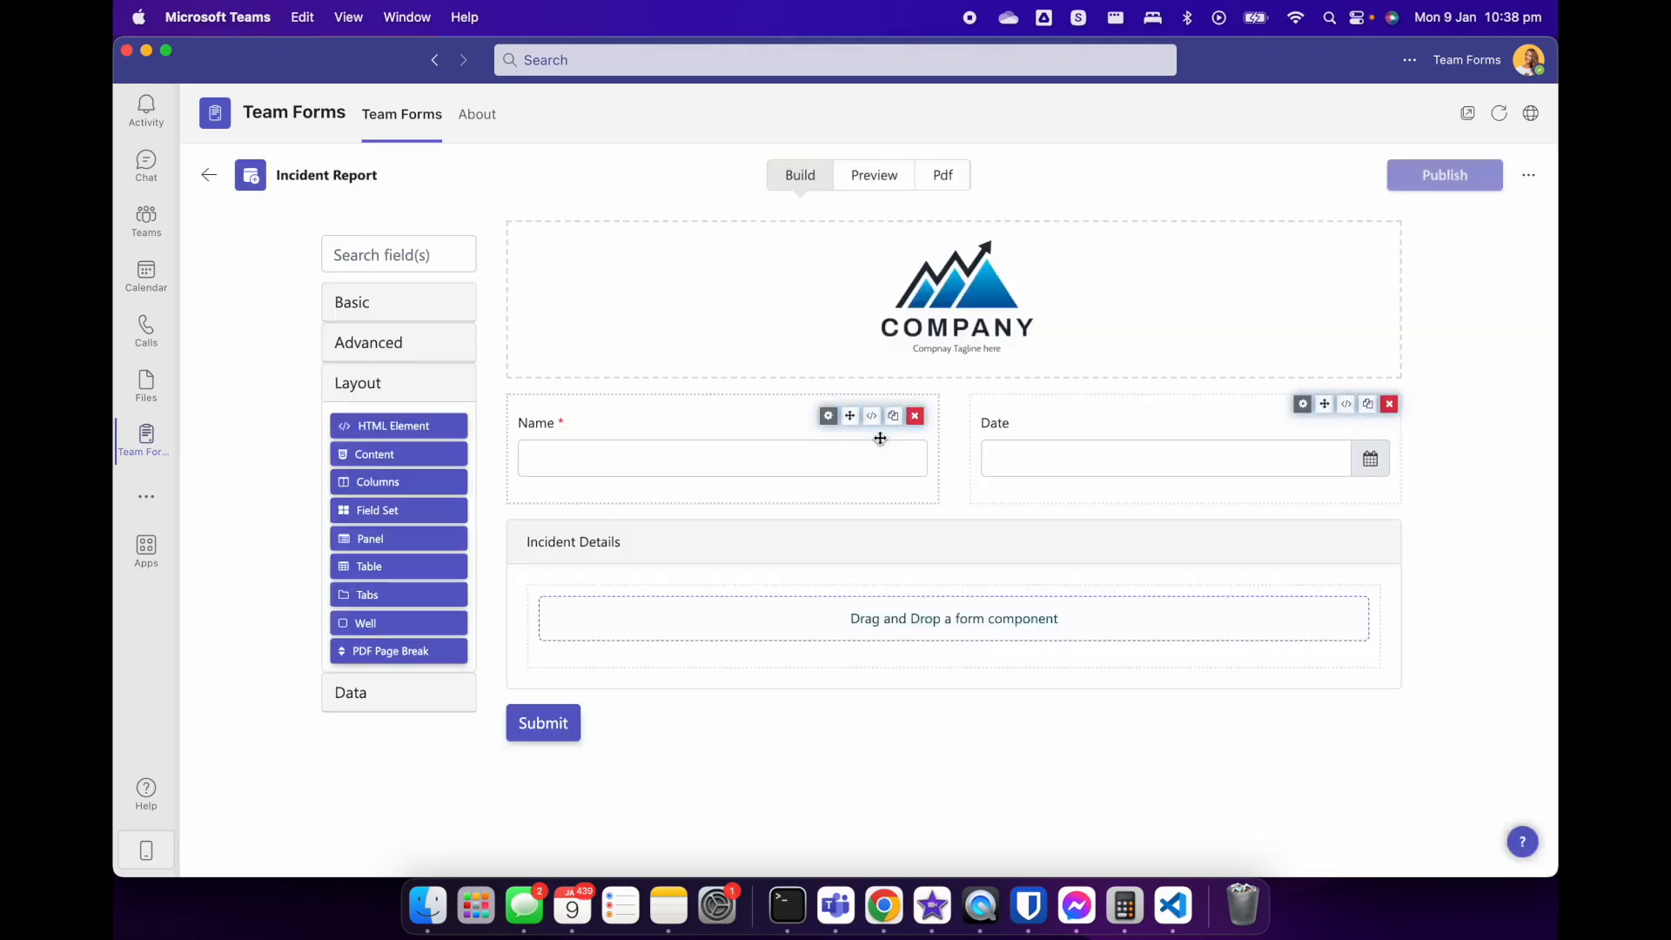
Add a Drop Down List inside the Incident Details panel and label it Risk Level
left_click(450, 310)
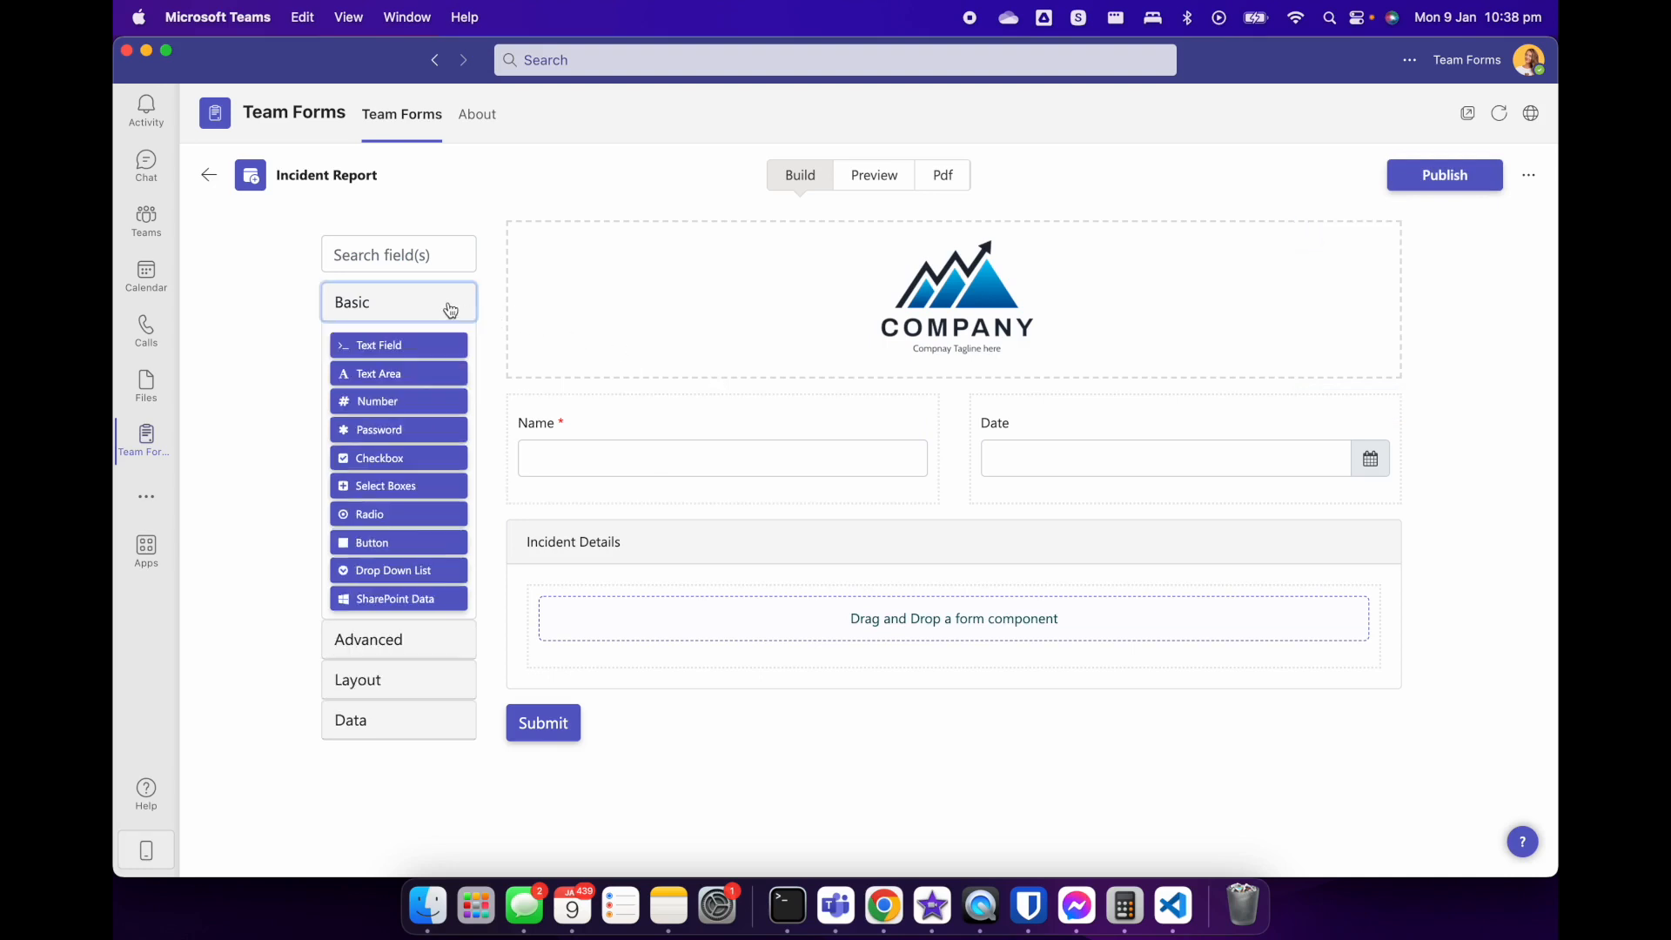
left_click_drag(400, 571, 688, 620)
left_click_drag(480, 332, 356, 323)
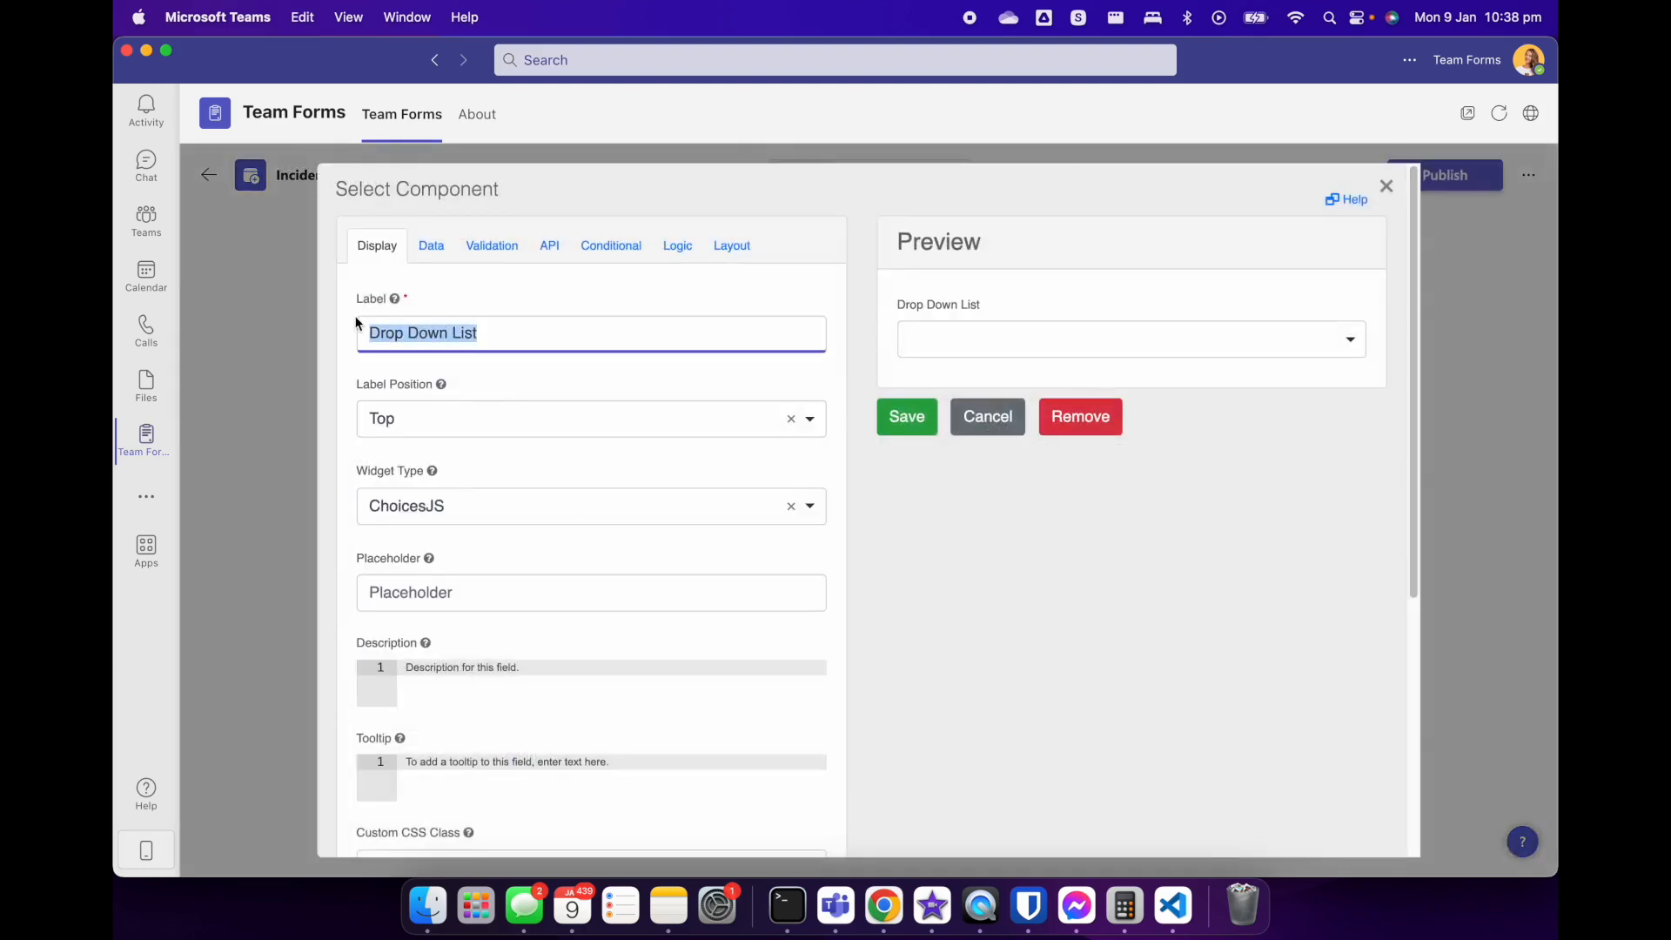
type("Risk Level")
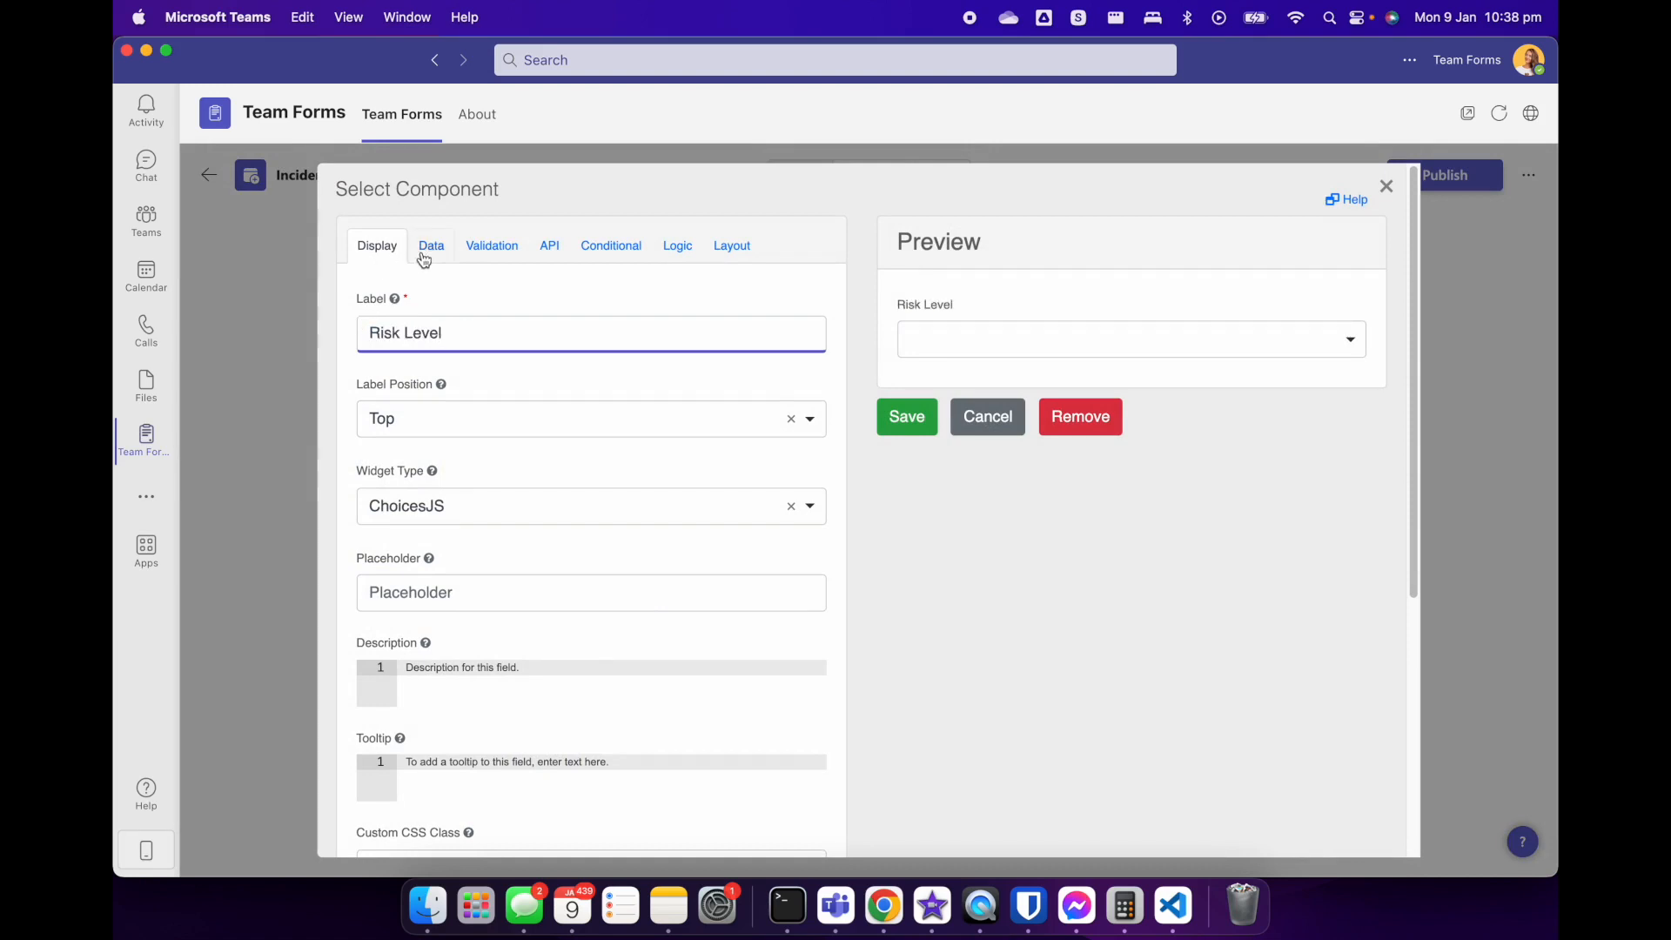
Give the Risk Level list the options Low, Medium and High, check them in the preview and save the component
left_click(430, 245)
double_click(469, 607)
type("Low")
double_click(470, 660)
type("Medium")
left_click(477, 724)
double_click(477, 720)
type("High")
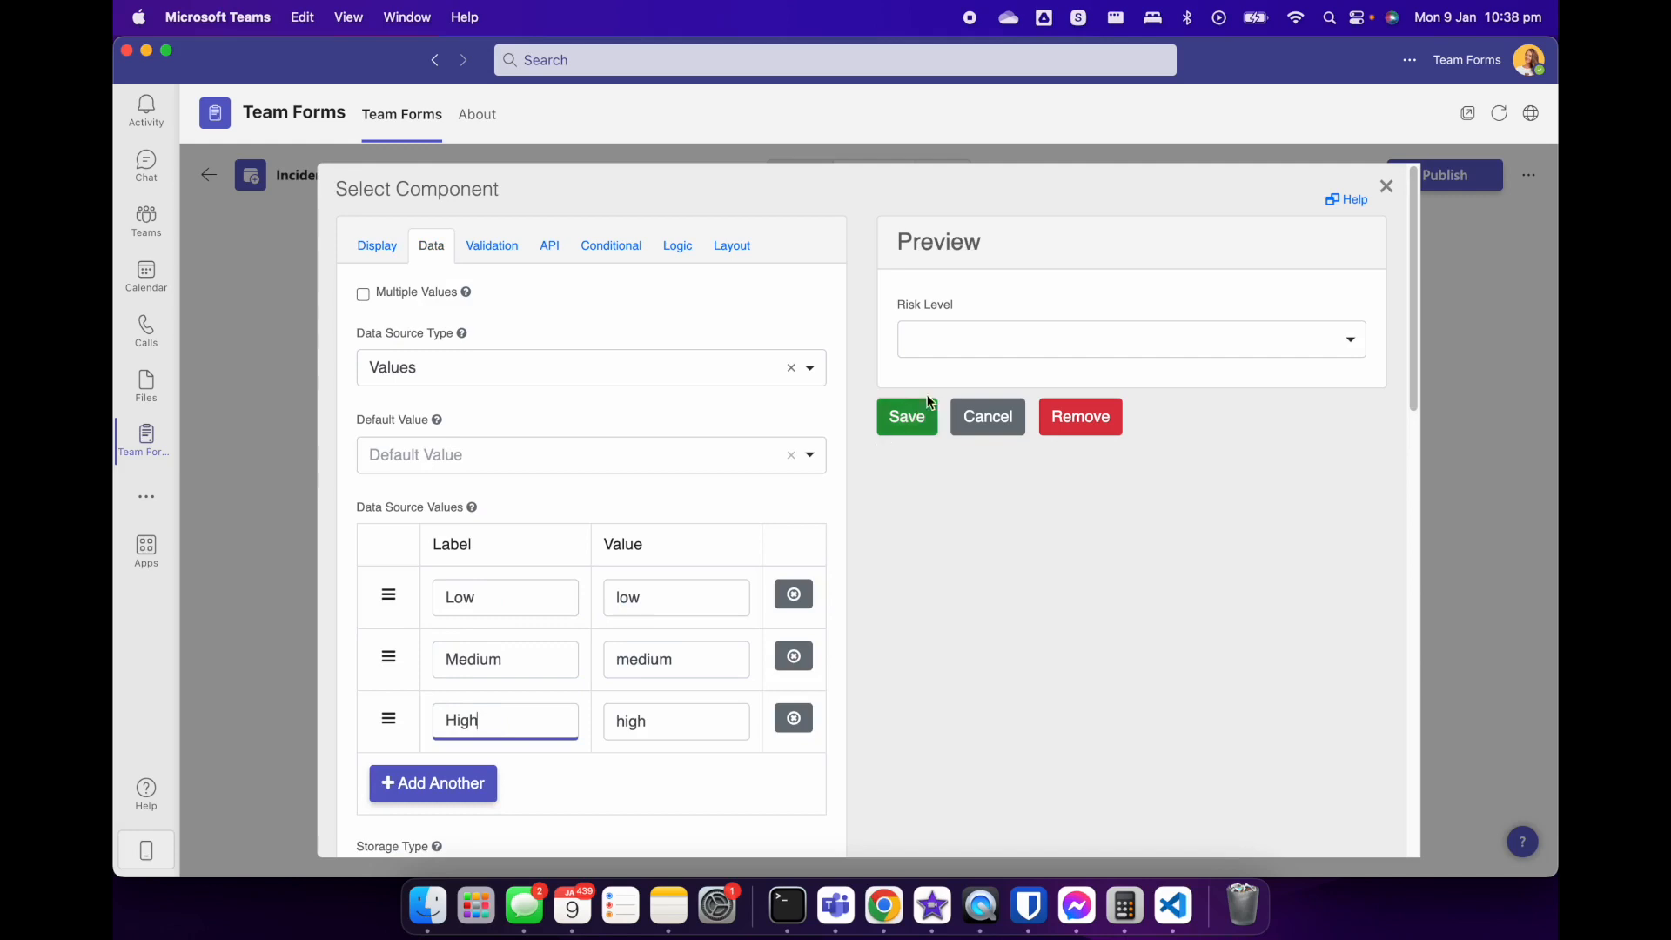
left_click(979, 352)
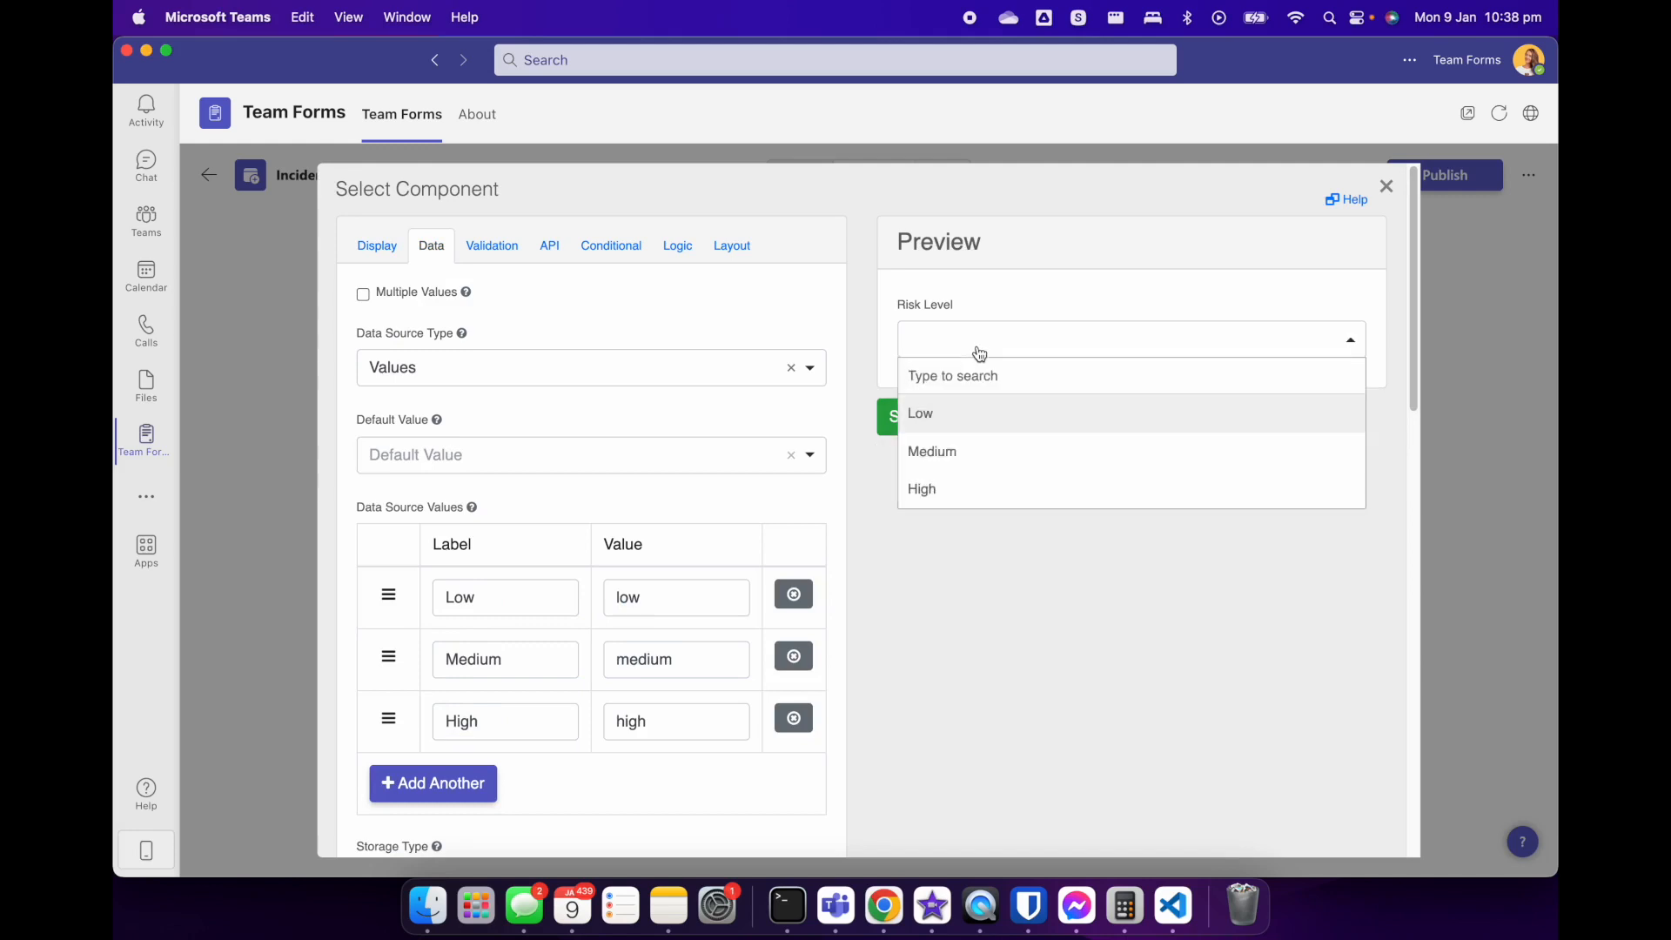
left_click(979, 353)
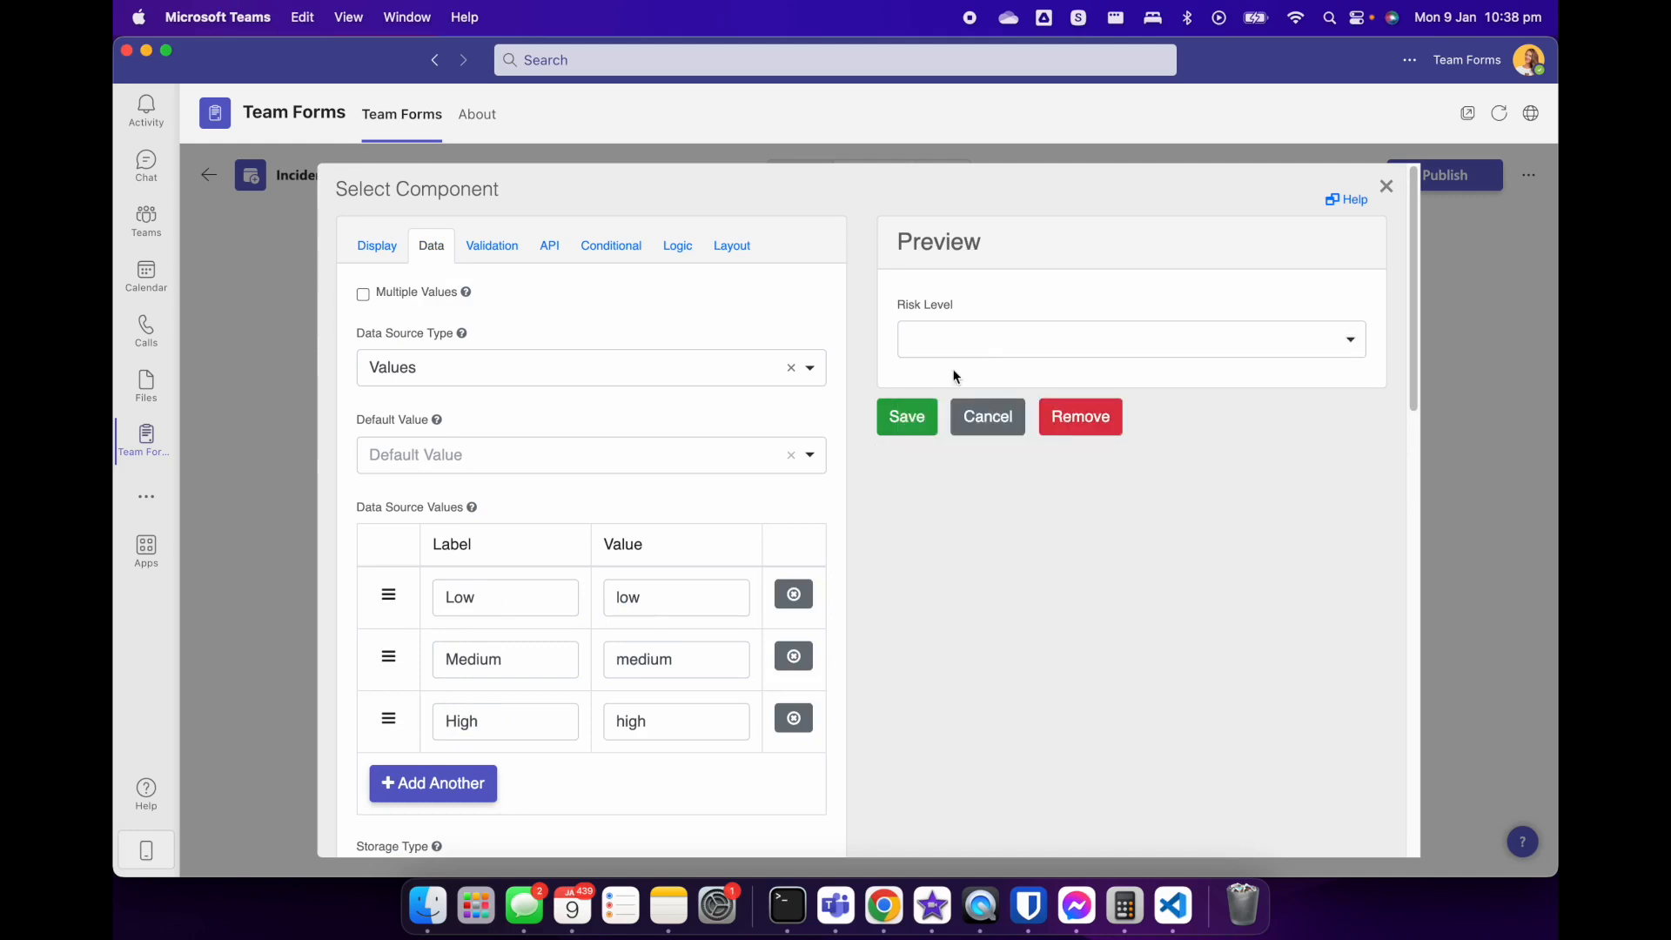
left_click(906, 417)
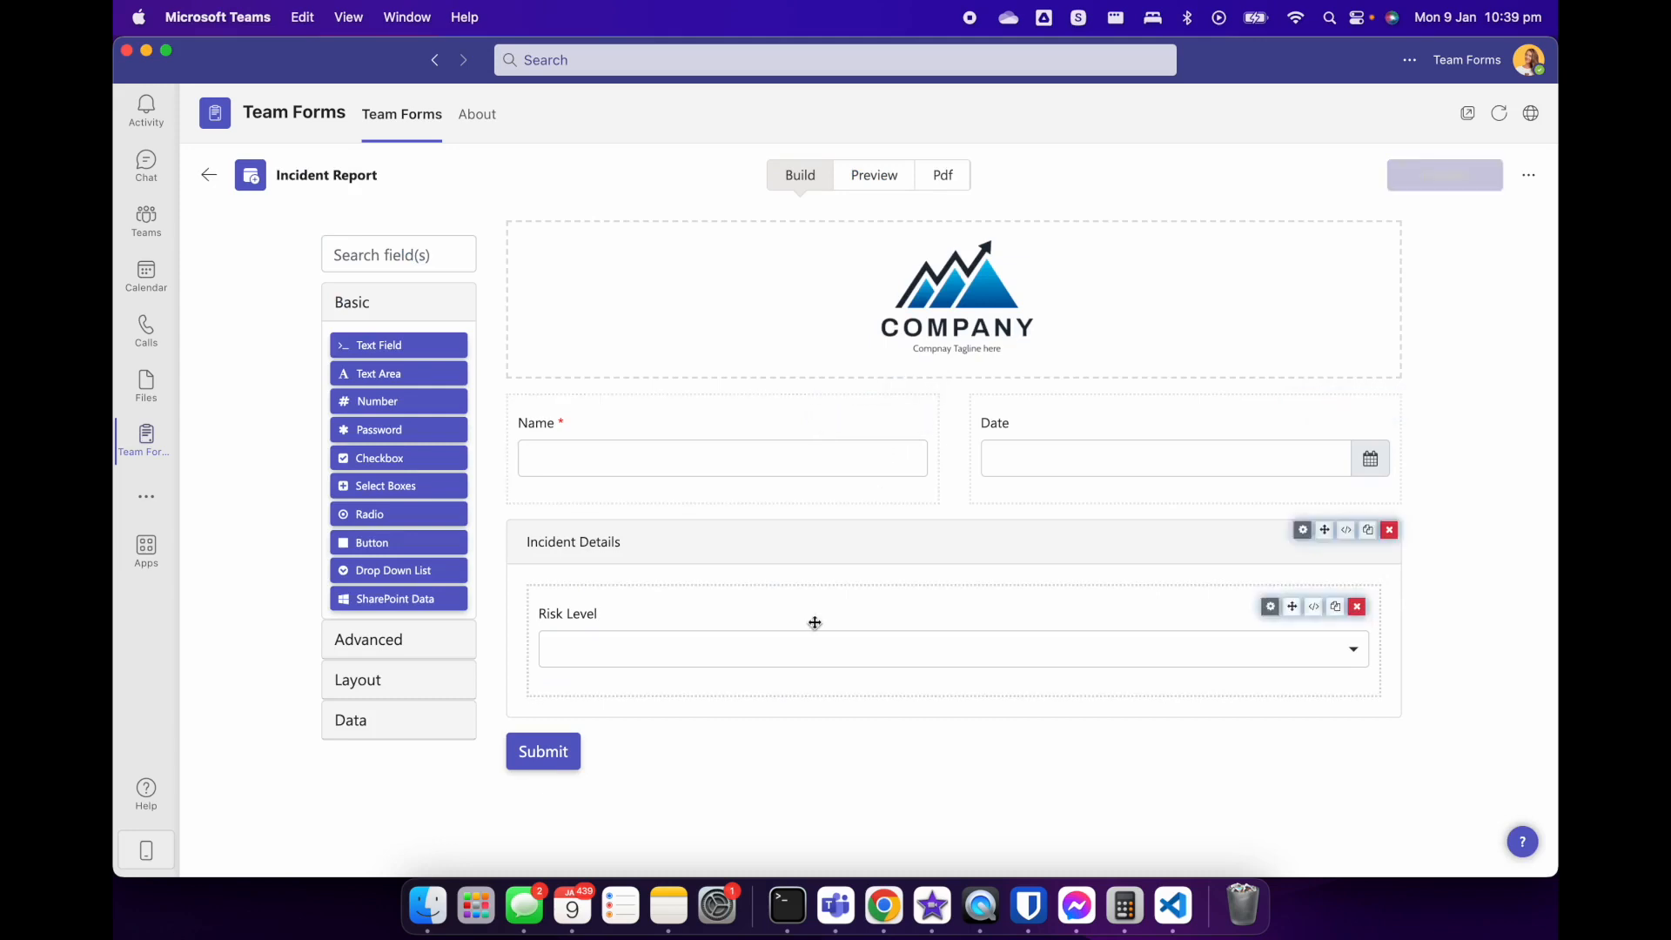
Add a Text Area below Risk Level in the Incident Details panel, label it Comment and save it
left_click_drag(449, 379, 902, 682)
triple_click(540, 332)
type("Comment")
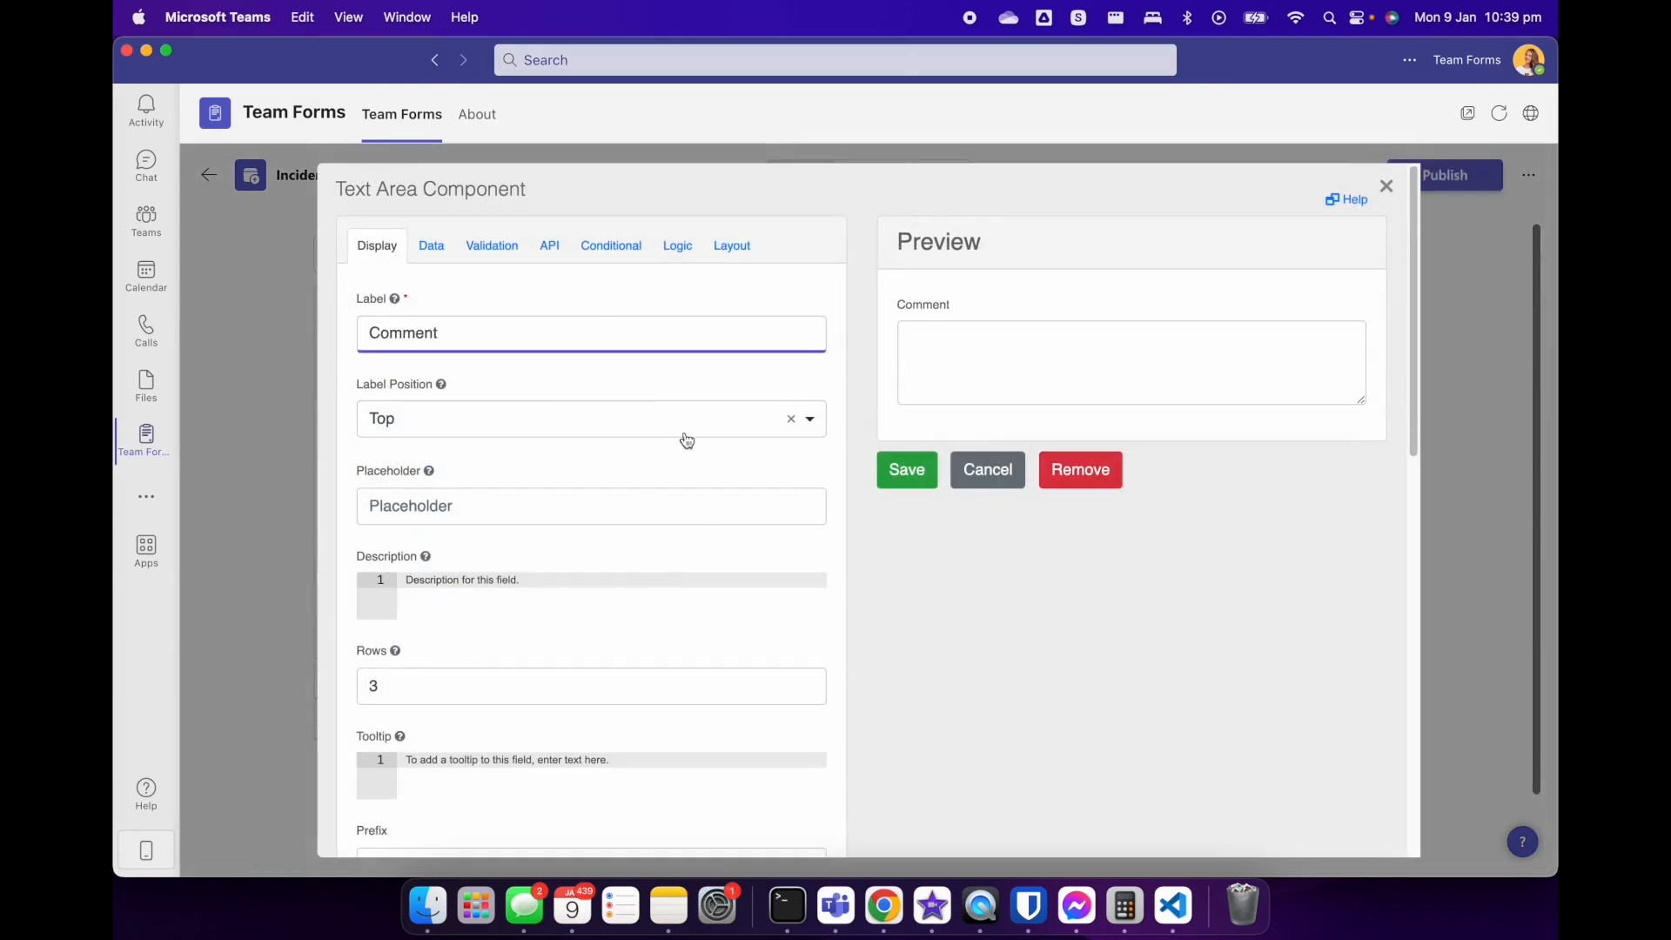
left_click(906, 470)
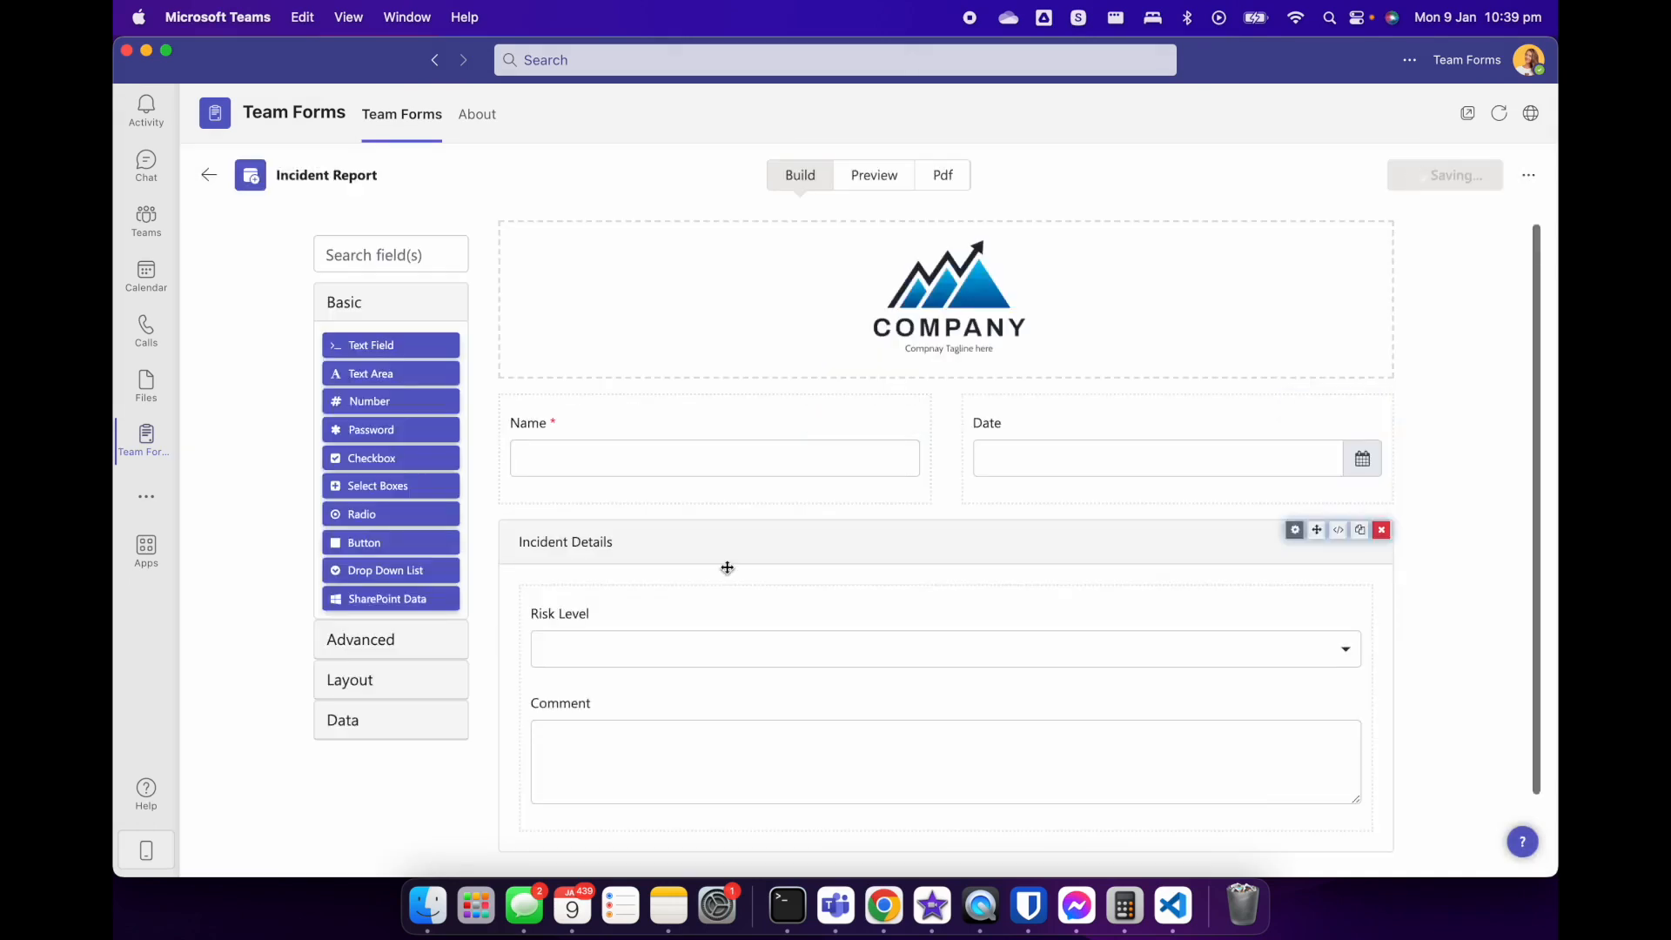
Add a File component below Comment in the Incident Details panel and enable its Show Image Editor option
scroll(727, 568, "down", 2)
left_click(361, 652)
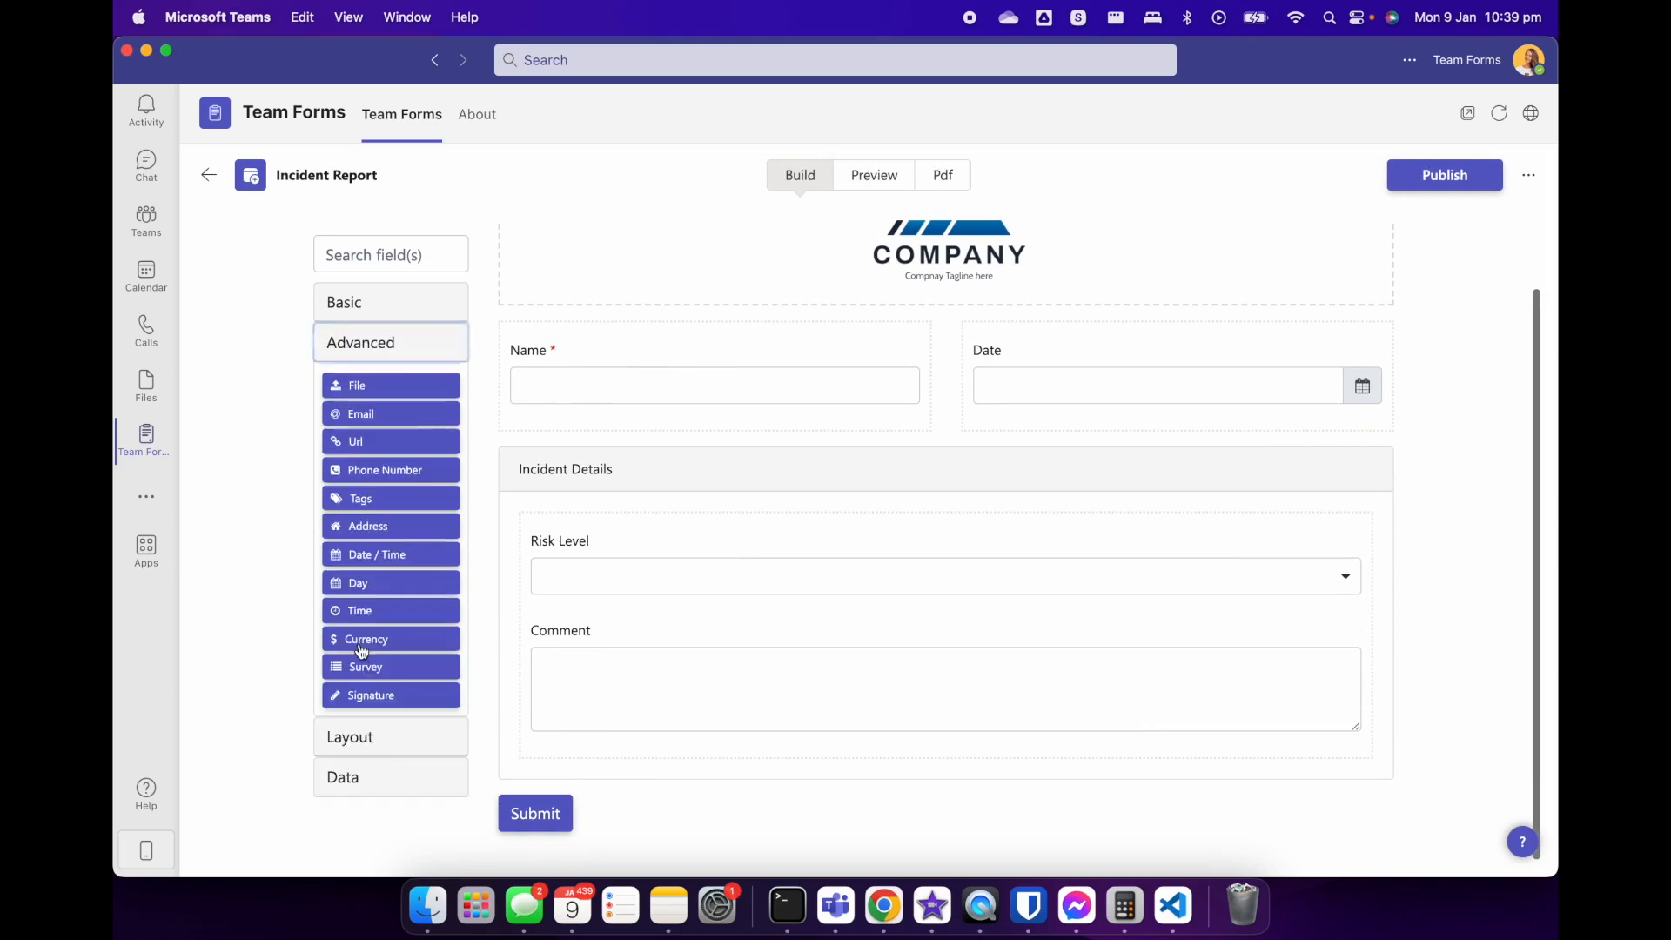
left_click_drag(377, 385, 776, 762)
scroll(720, 679, "down", 5)
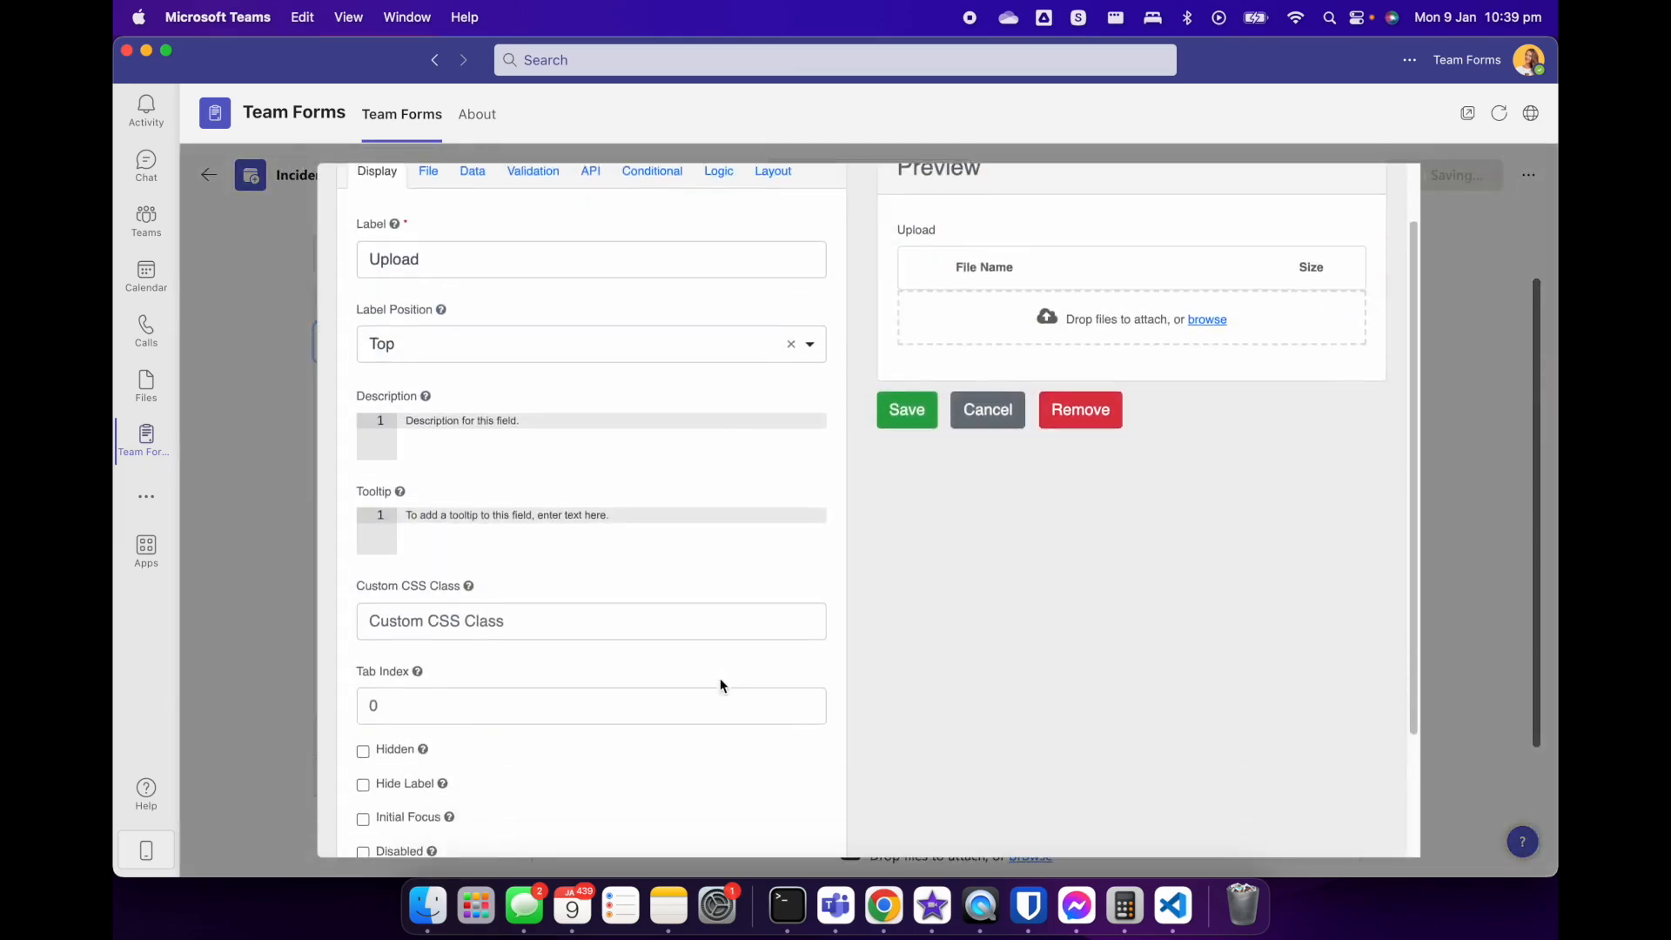
left_click(363, 797)
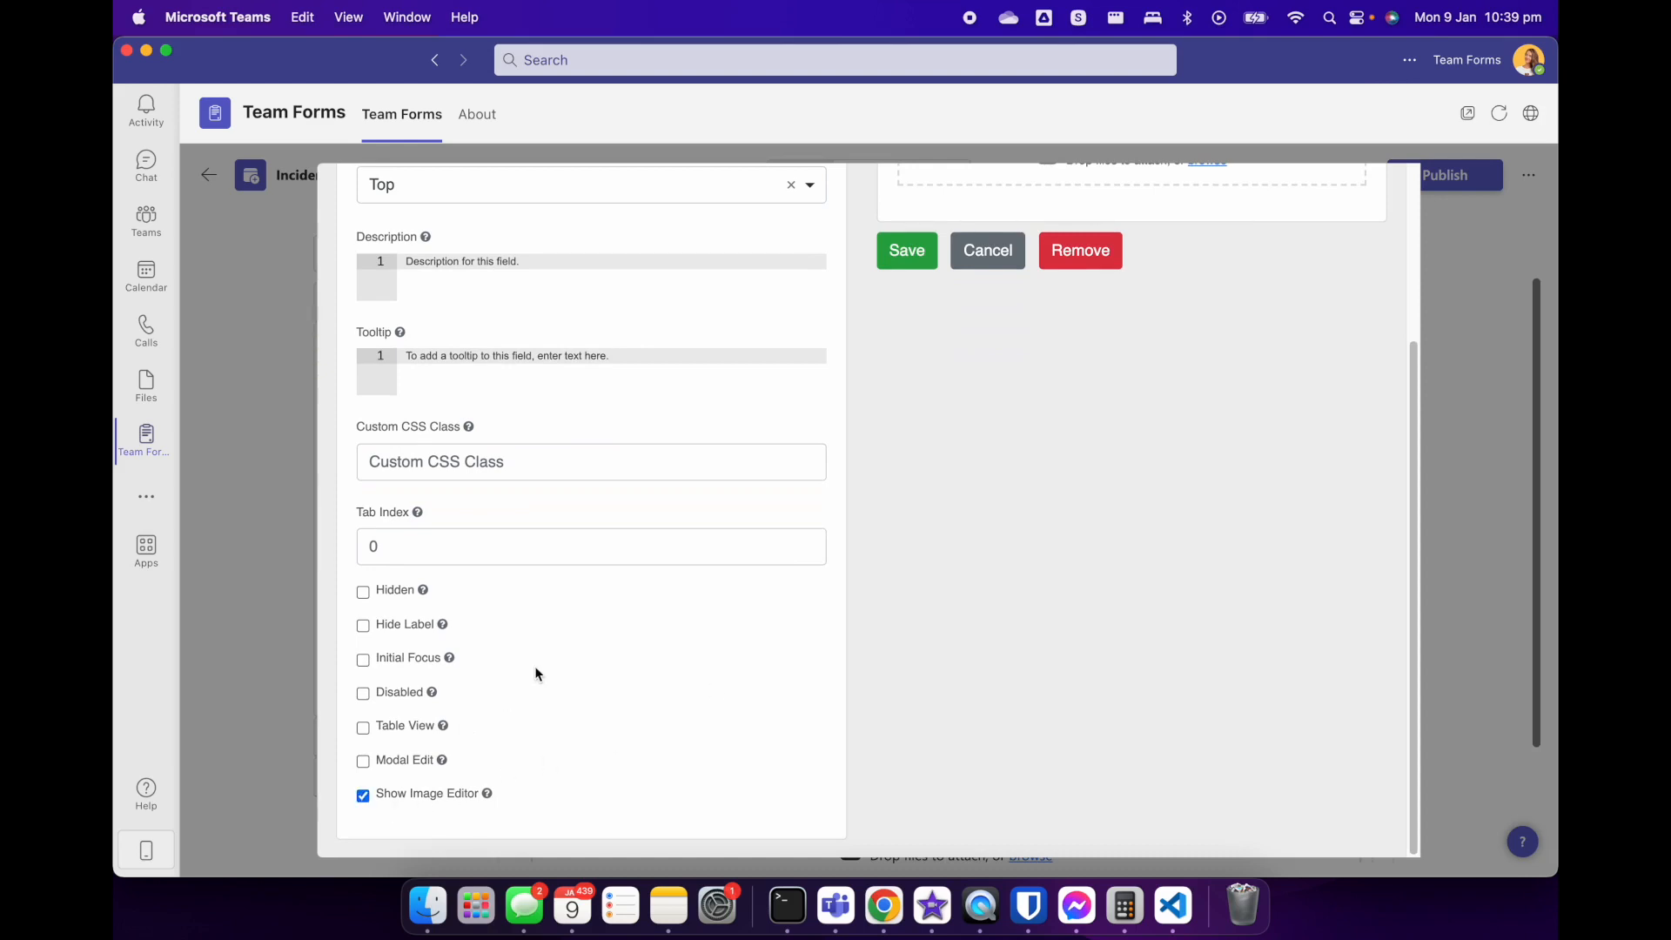
Set the Upload component to display files as images and save it
scroll(535, 666, "up", 5)
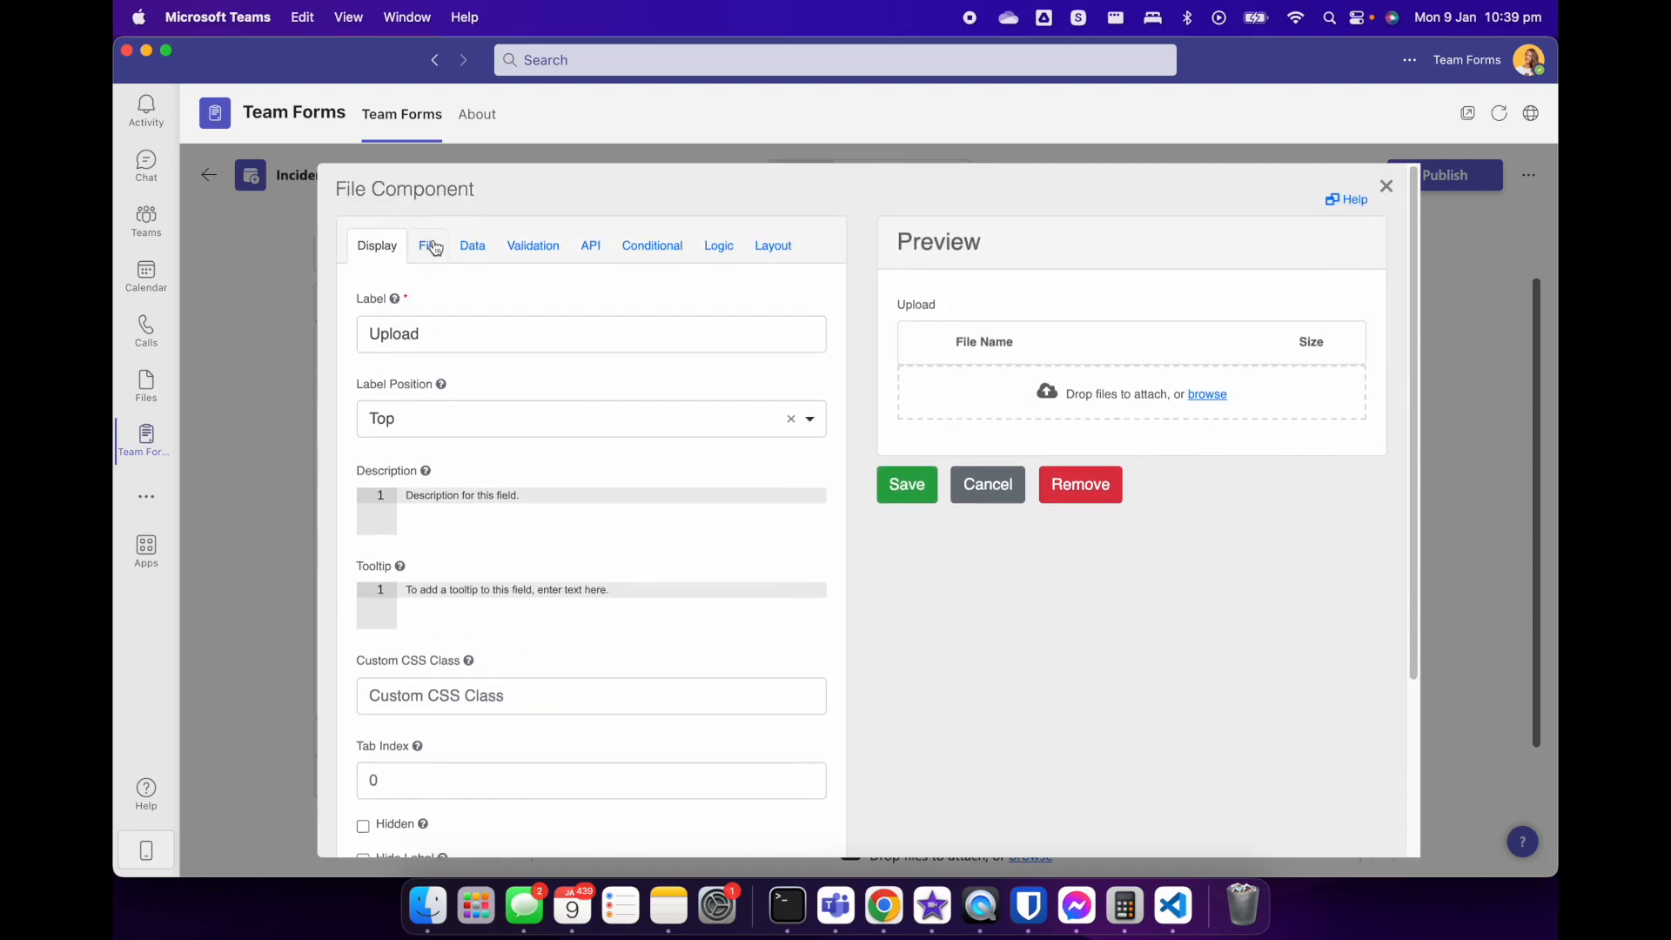
left_click(432, 246)
left_click(364, 468)
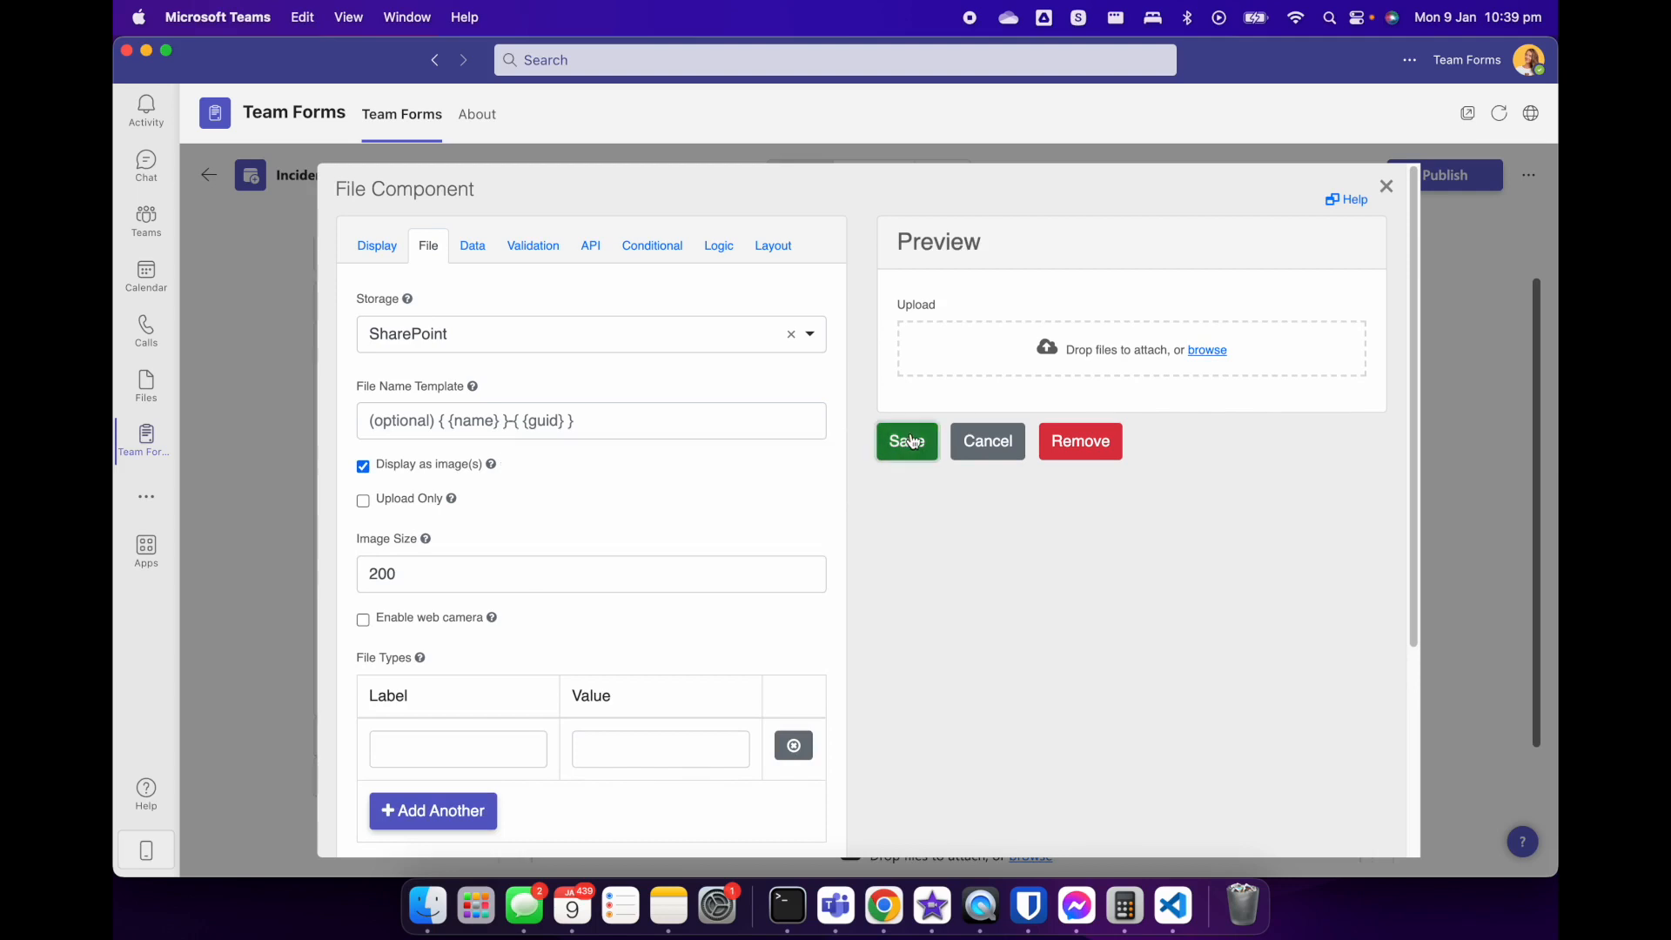
left_click(910, 441)
Add a Signature below the Incident Details panel, label it "I certify that the information provided in this form is correct to the best of my knowledge." and save it
scroll(911, 436, "down", 3)
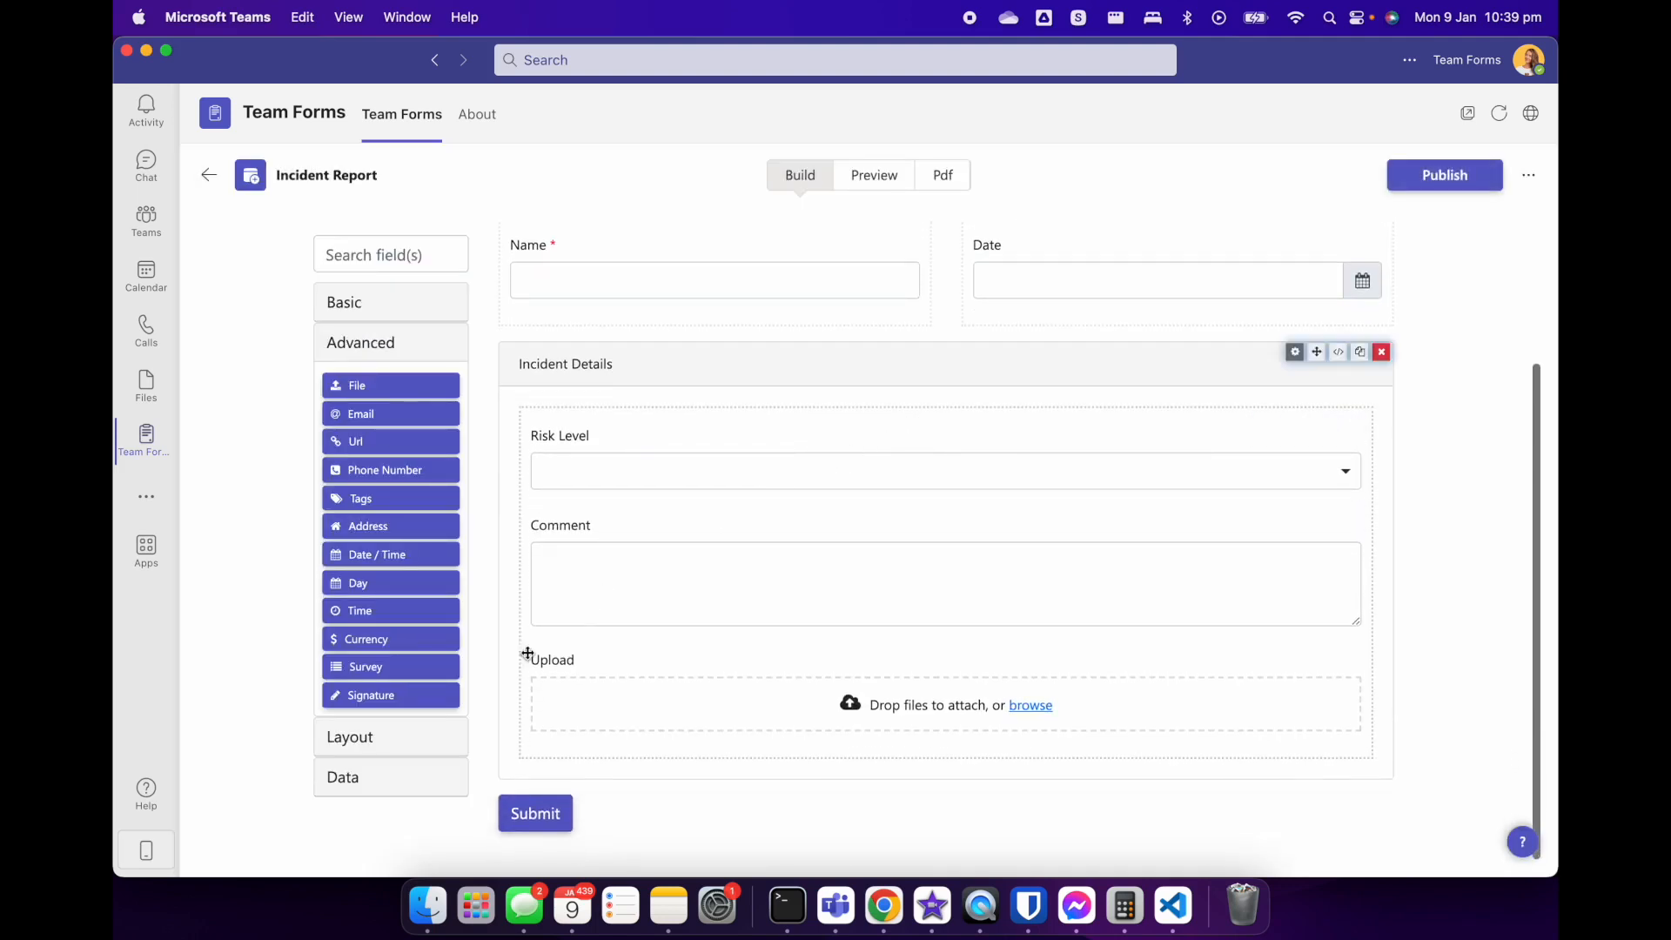
mouse_move(426, 707)
left_mouse_down()
mouse_move(653, 746)
mouse_move(791, 798)
mouse_move(801, 818)
left_mouse_up()
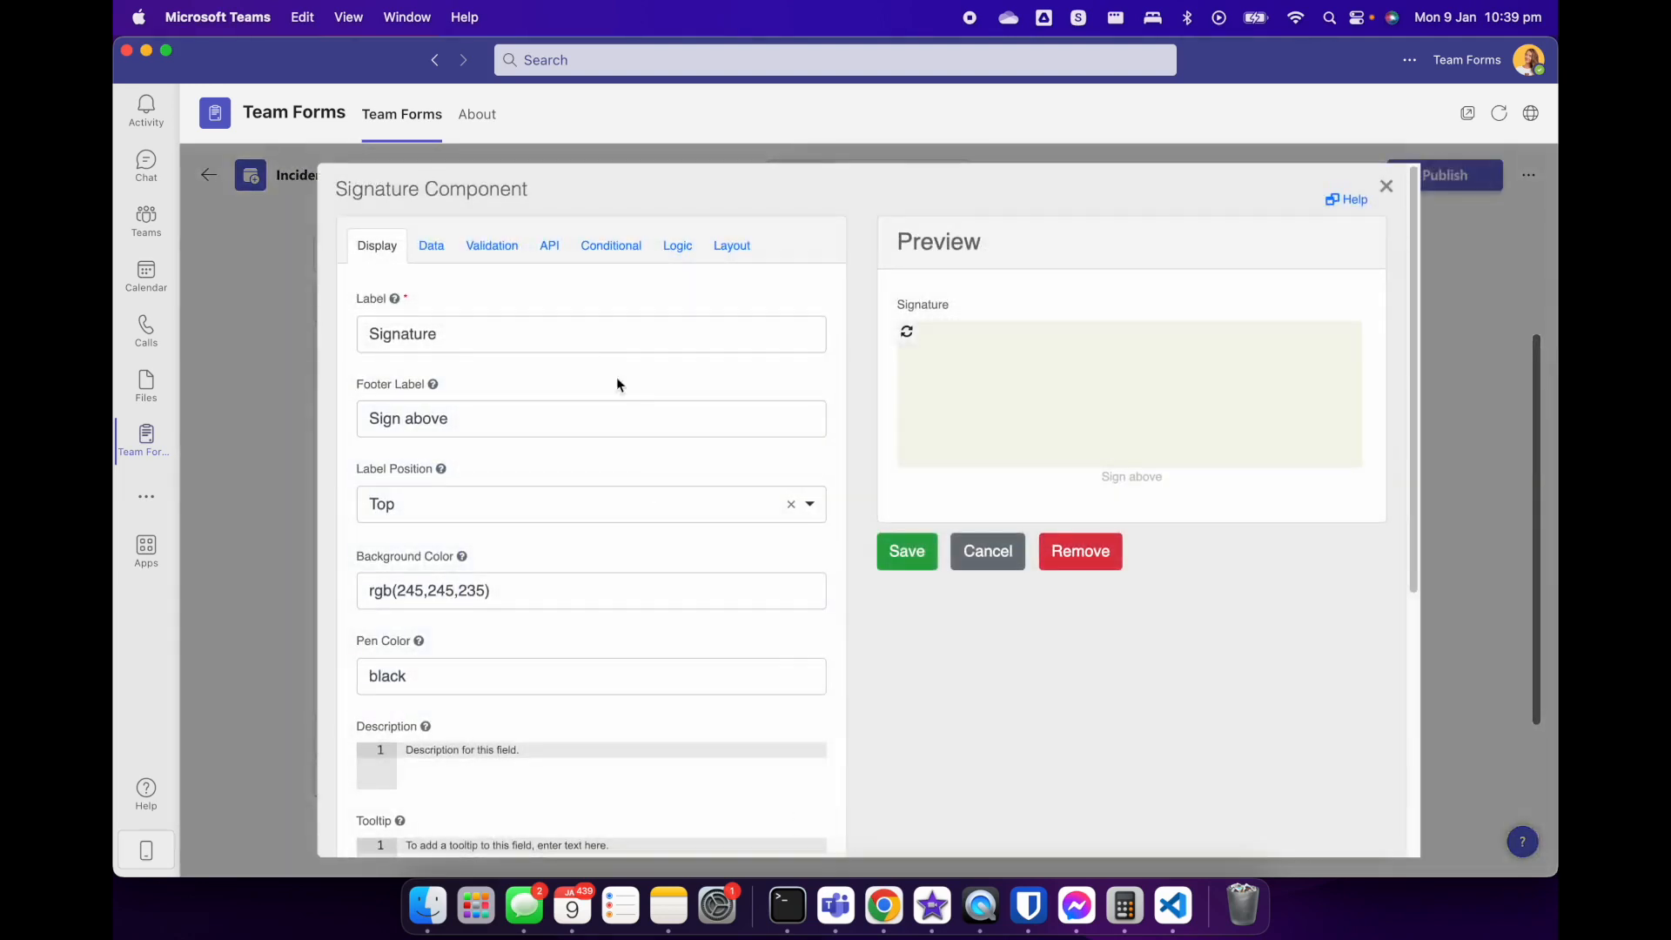
double_click(604, 332)
type("I certify that the information provided in this form is correct ")
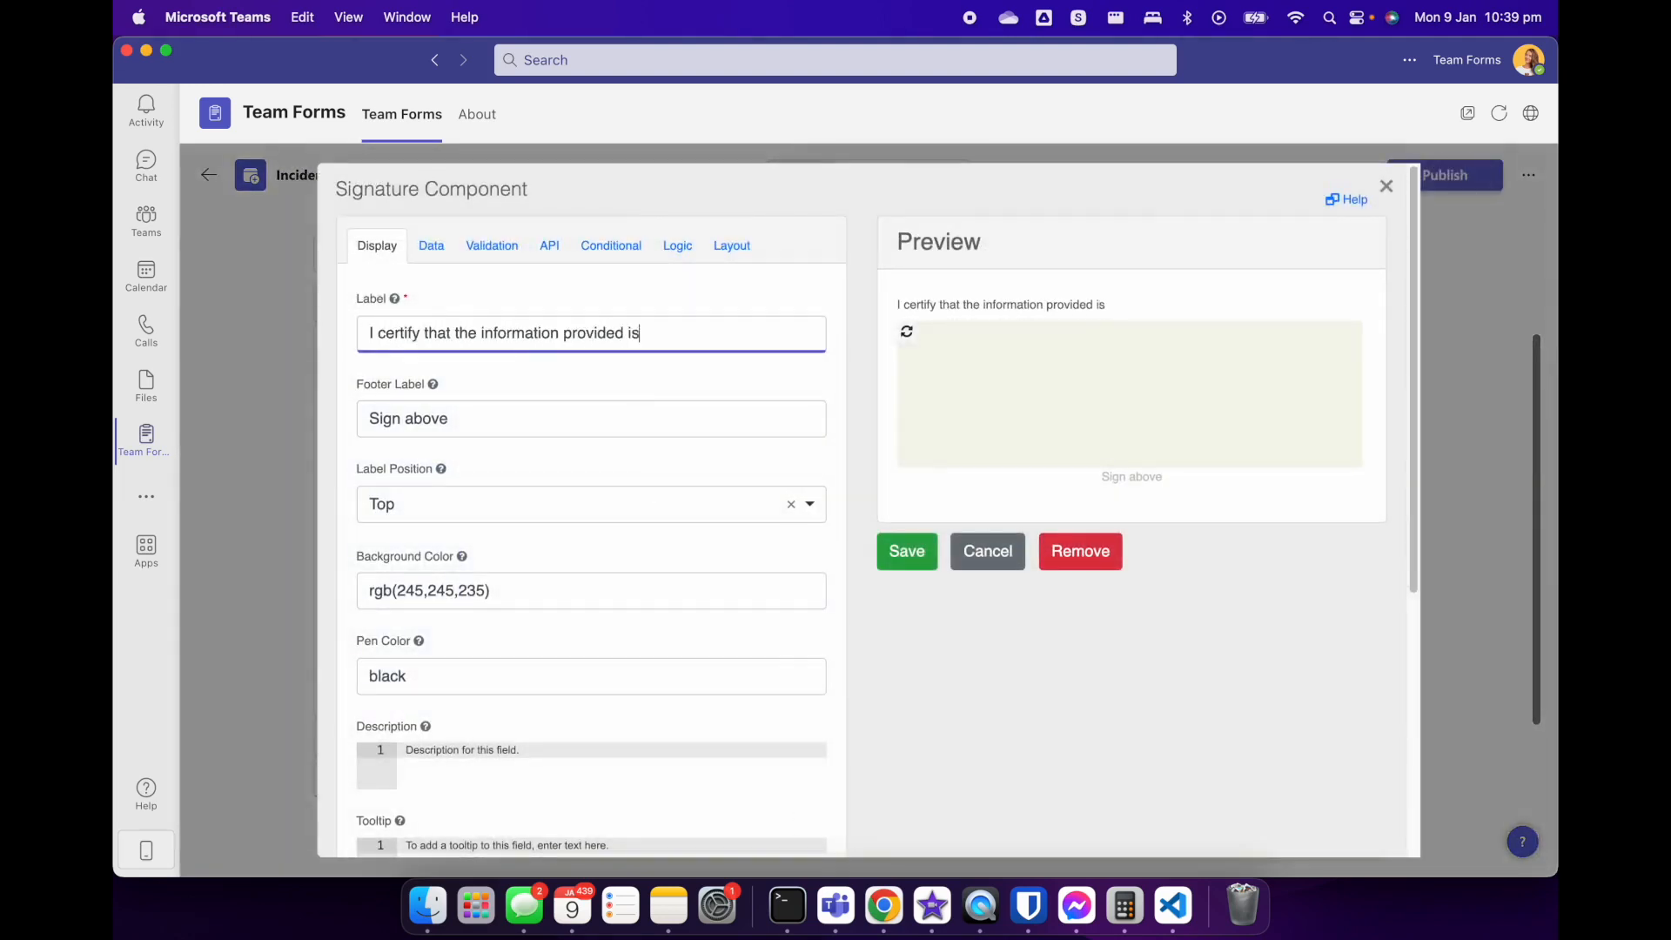
type("to the best of my knowledge.")
left_click(923, 549)
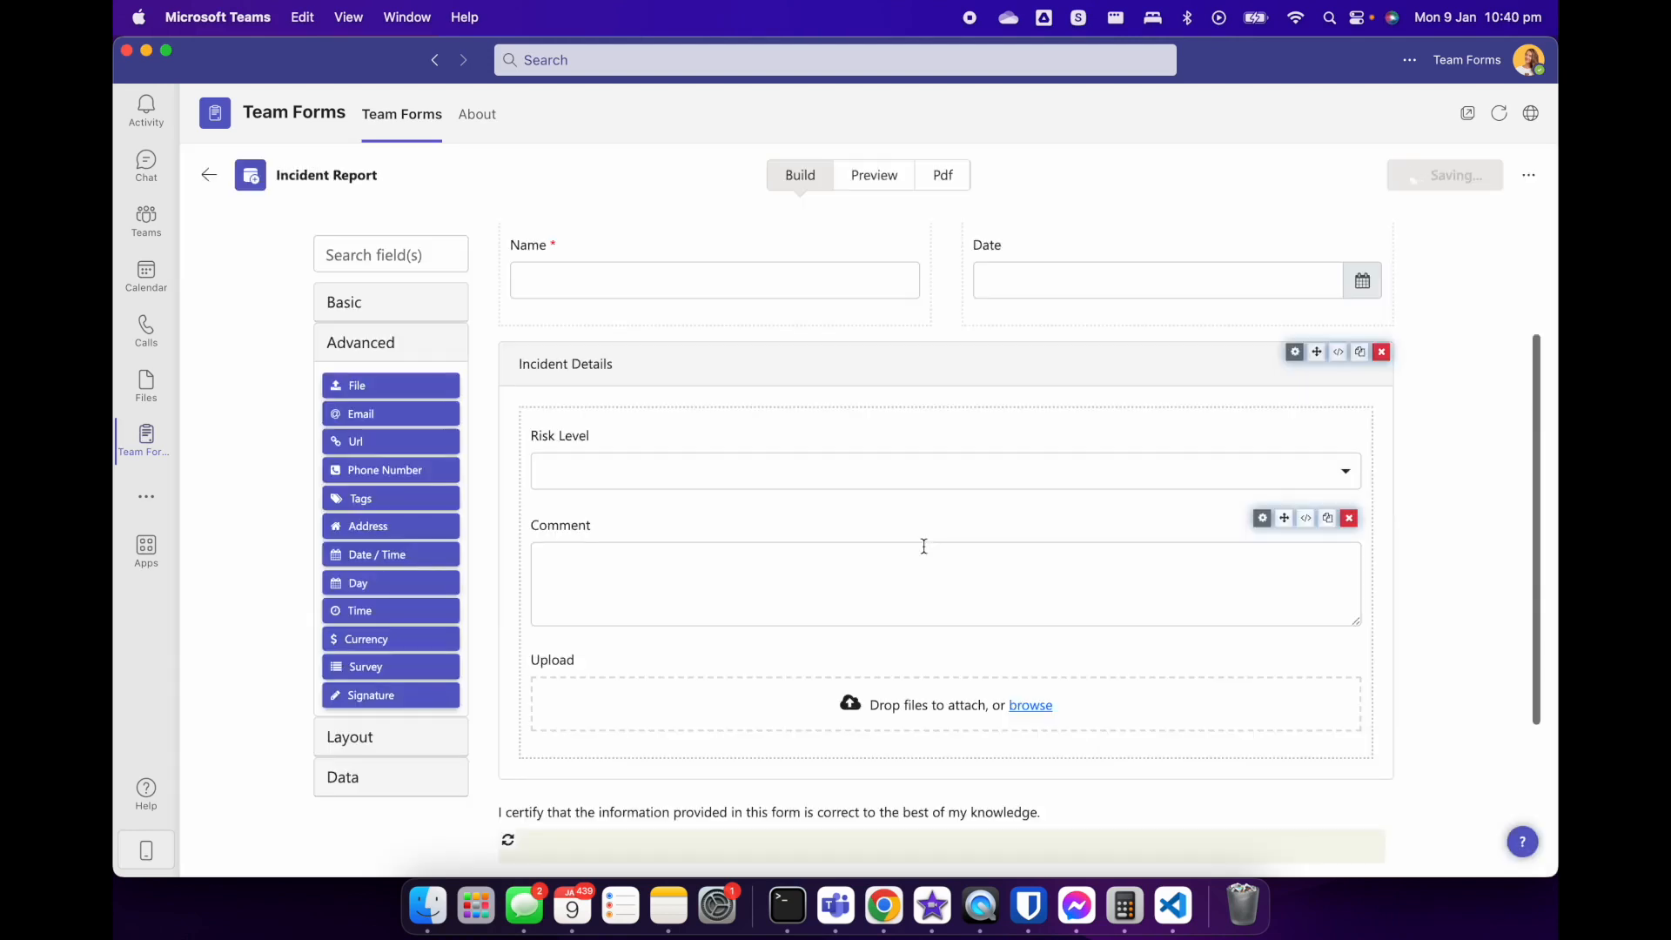
Preview the form, enter the person's name and set the Date to 2023-01-09
scroll(901, 274, "down", 5)
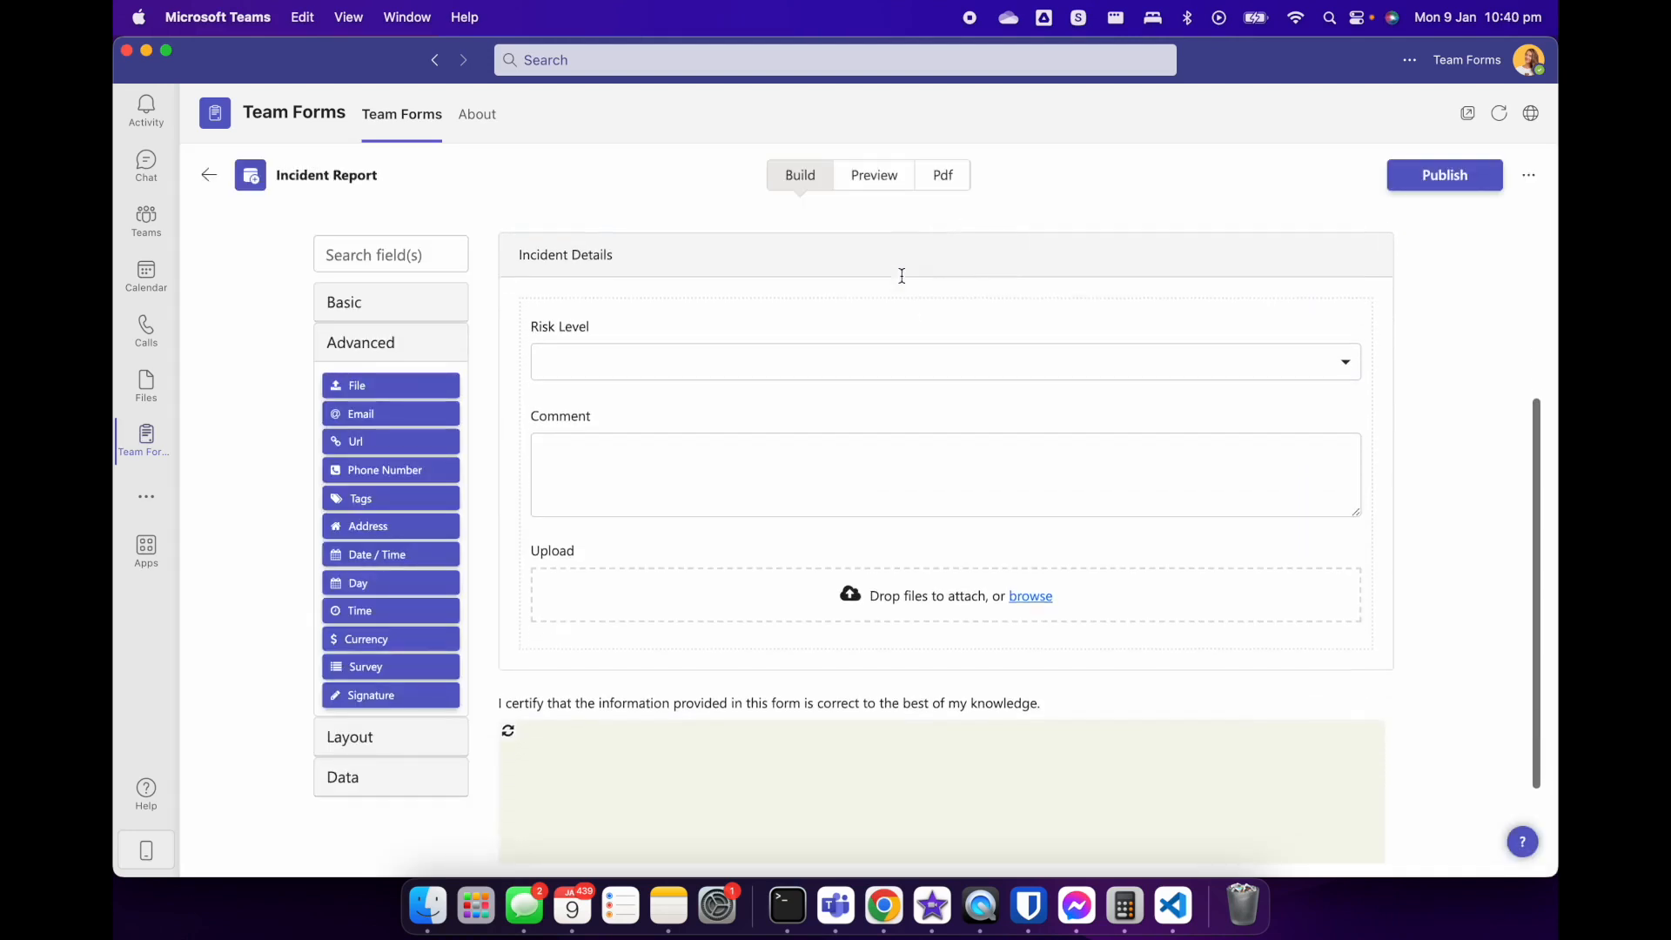
left_click(871, 175)
scroll(901, 378, "up", 3)
scroll(901, 379, "up", 2)
left_click(824, 419)
type("Jane")
key("Tab")
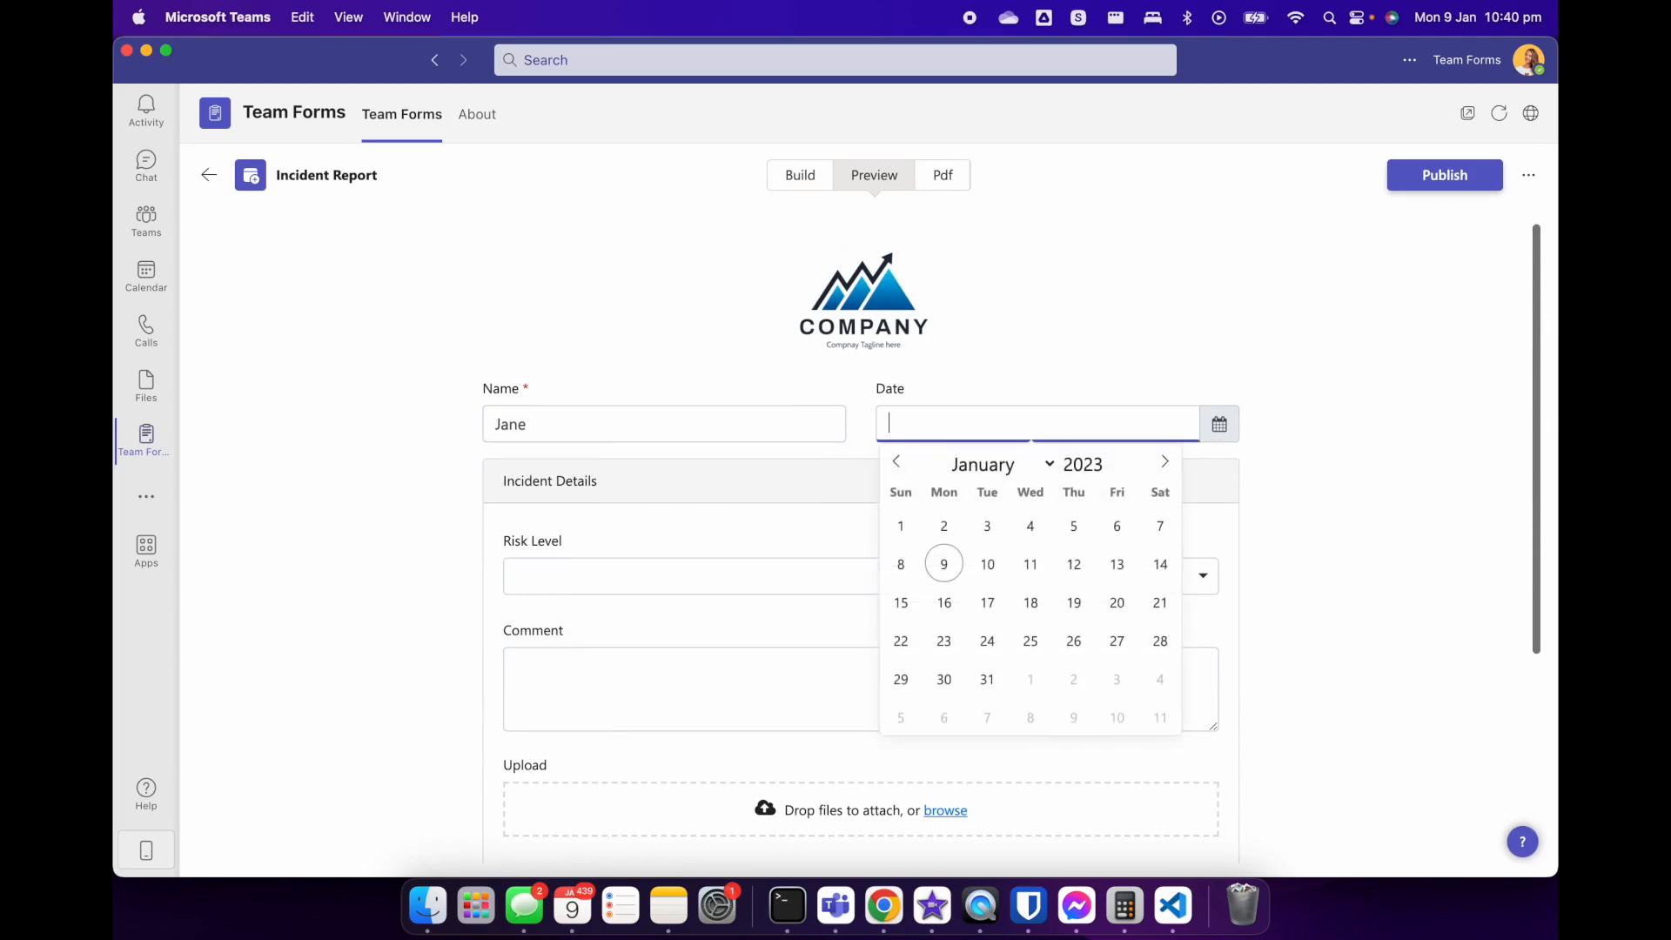
left_click(936, 562)
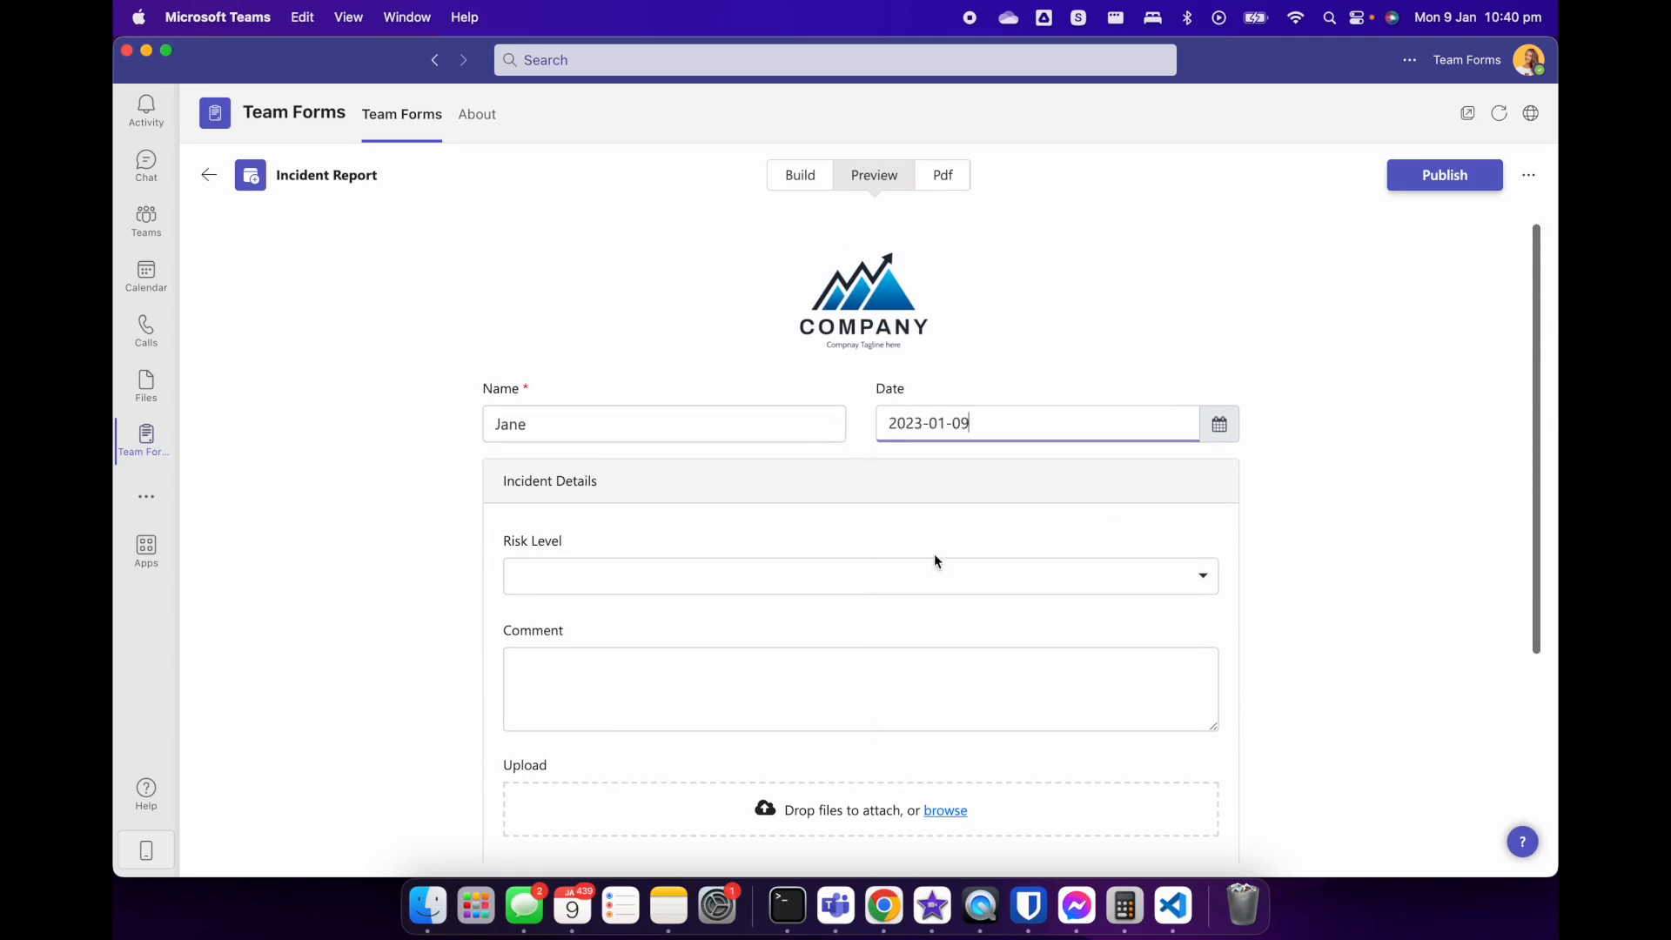
Set the Risk Level to Low and enter "Broken delivery" as the Comment
left_click(892, 589)
left_click(836, 664)
left_click(813, 675)
type("Broken delivery")
Upload the broken-items JPG, circle the broken contents of both boxes with the red Sharpie and finish the image editing
scroll(849, 645, "down", 1)
scroll(851, 645, "down", 4)
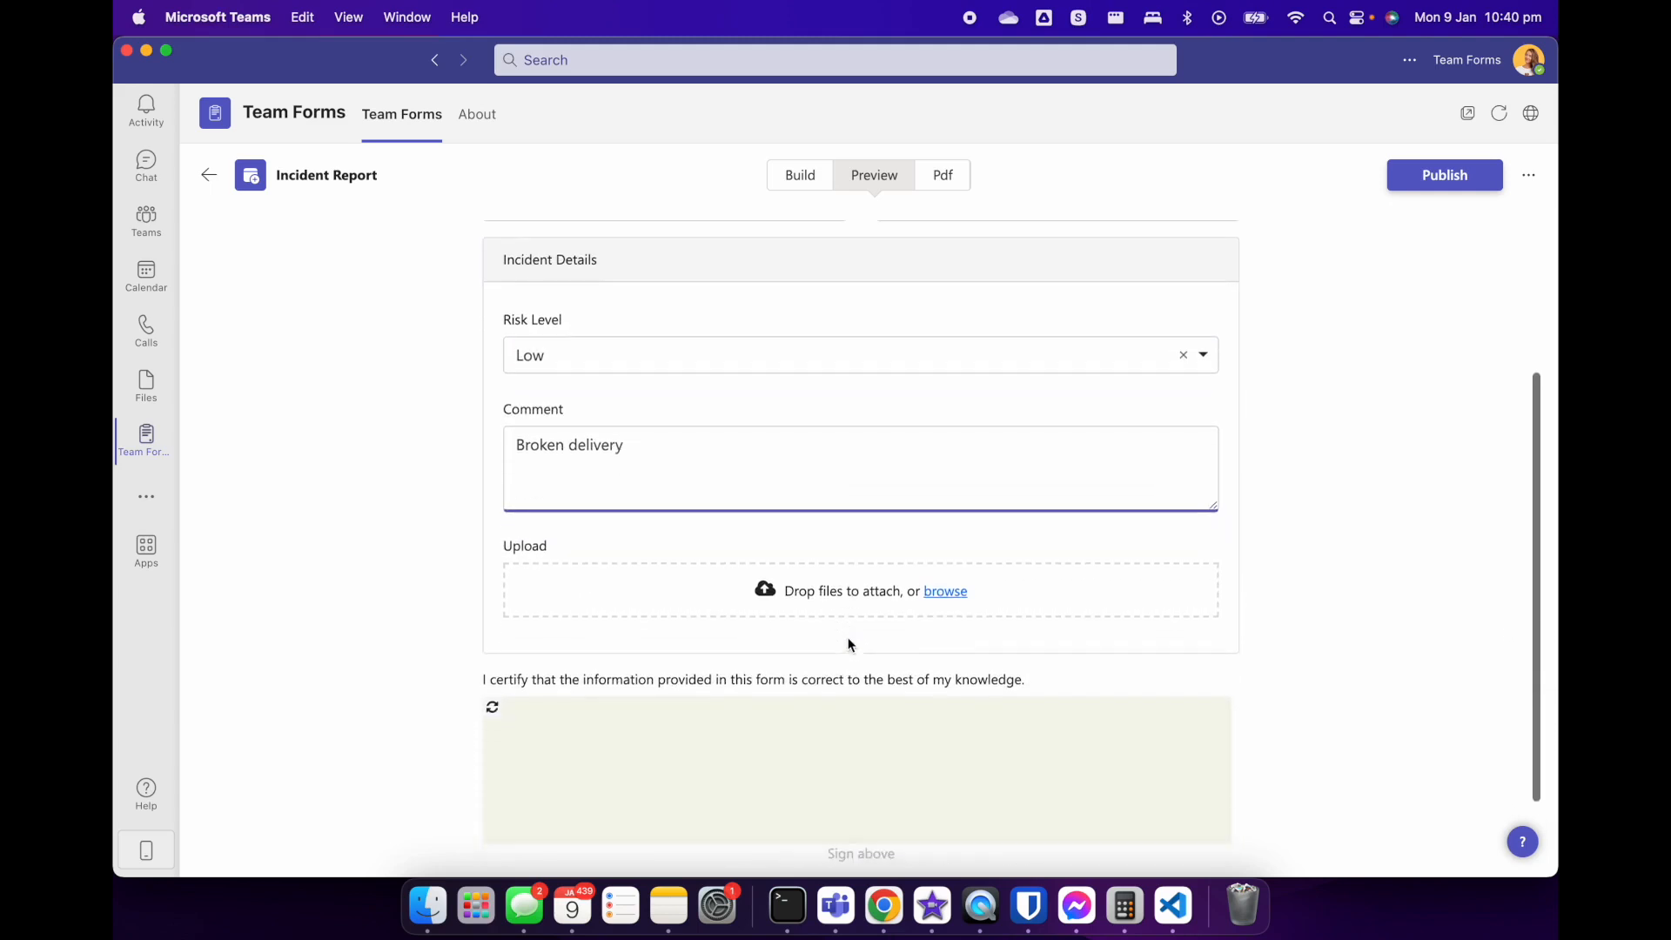
left_click(944, 594)
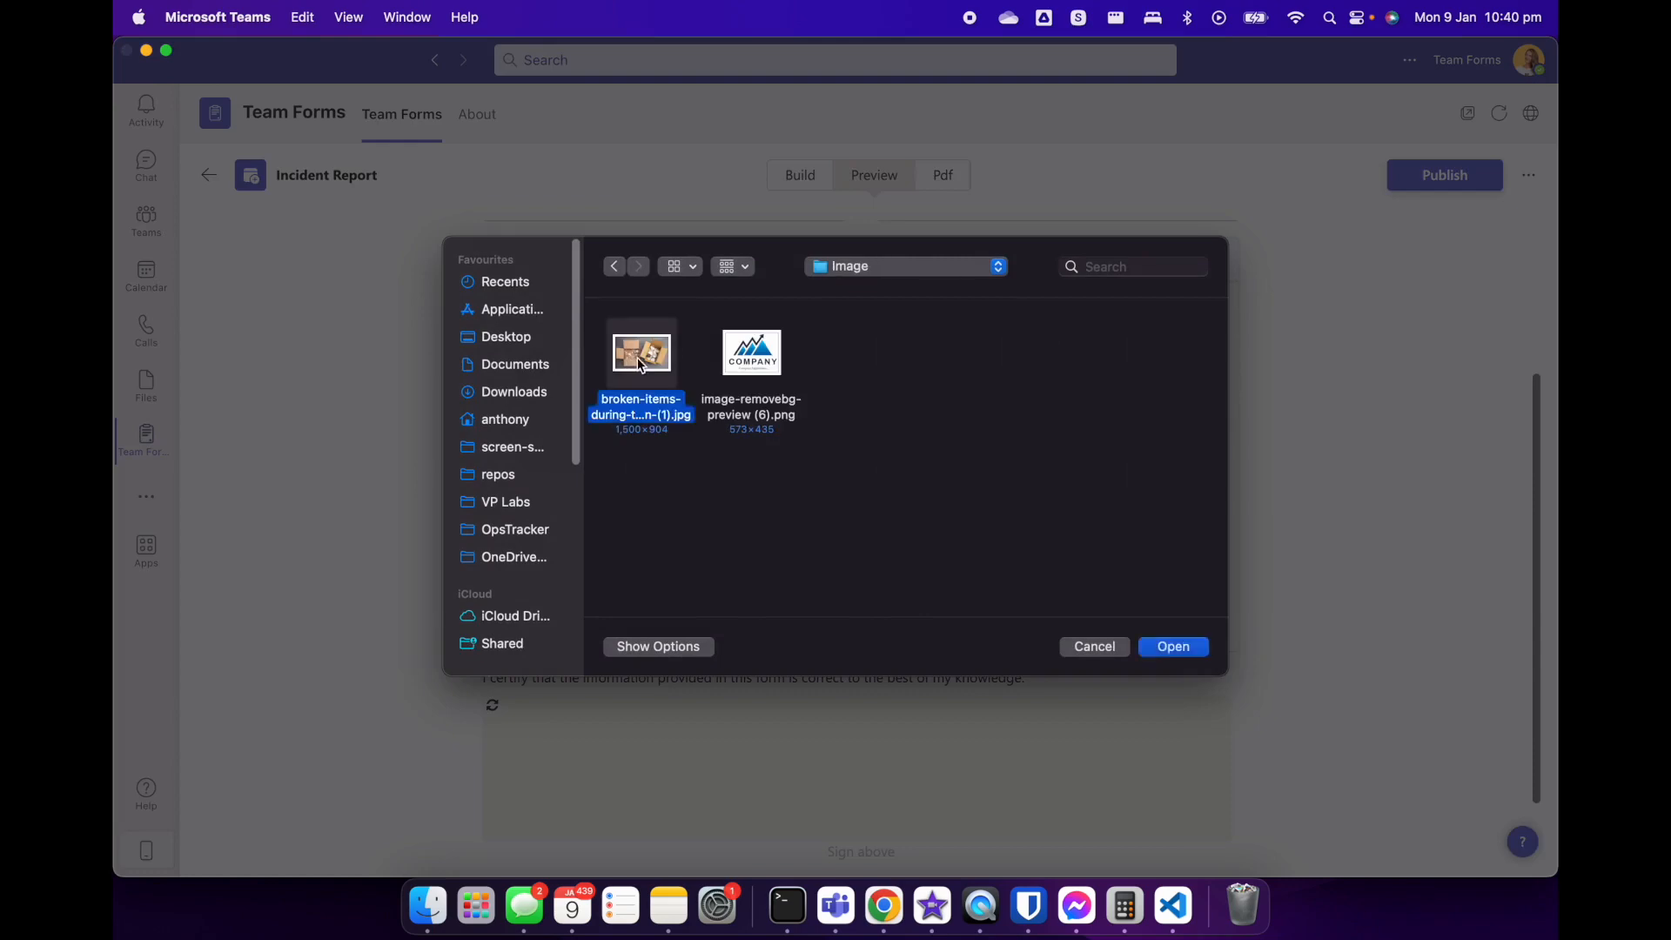
double_click(640, 359)
mouse_move(760, 374)
left_mouse_down()
mouse_move(566, 534)
mouse_move(788, 376)
mouse_move(765, 367)
left_mouse_up()
mouse_move(1171, 344)
left_mouse_down()
mouse_move(1092, 347)
mouse_move(1206, 318)
mouse_move(1166, 303)
left_mouse_up()
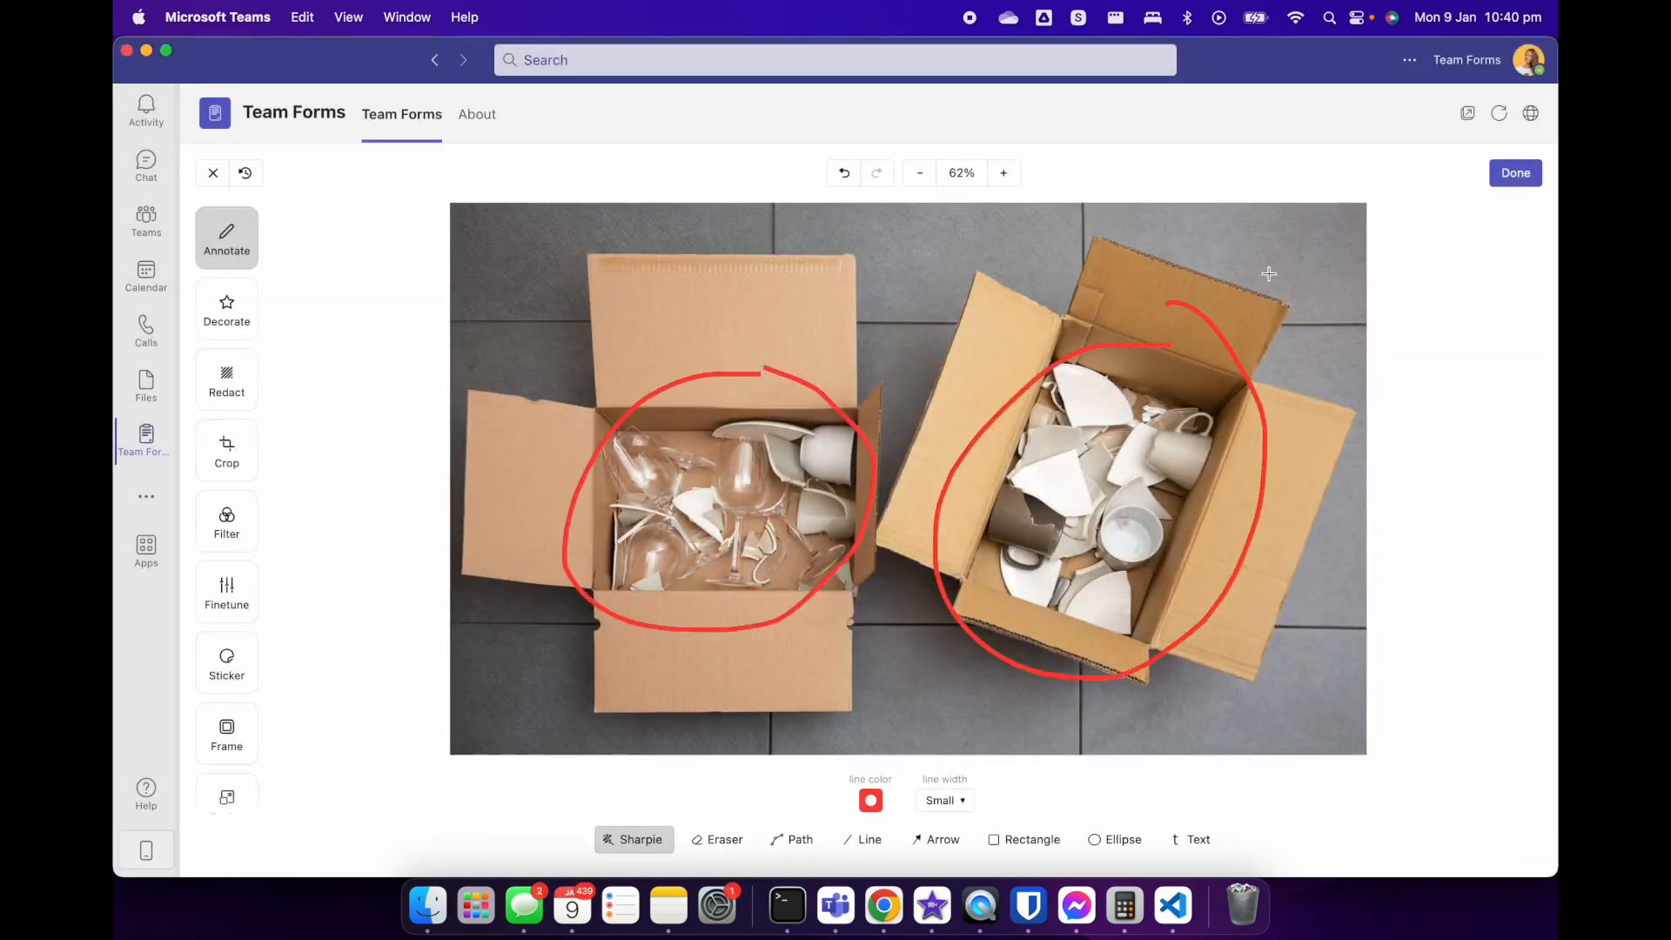
left_click(1516, 172)
Sign the certification field with a handwritten first name
scroll(1091, 577, "down", 3)
mouse_move(717, 641)
left_mouse_down()
mouse_move(658, 714)
mouse_move(653, 684)
left_mouse_up()
left_click_drag(784, 706, 938, 636)
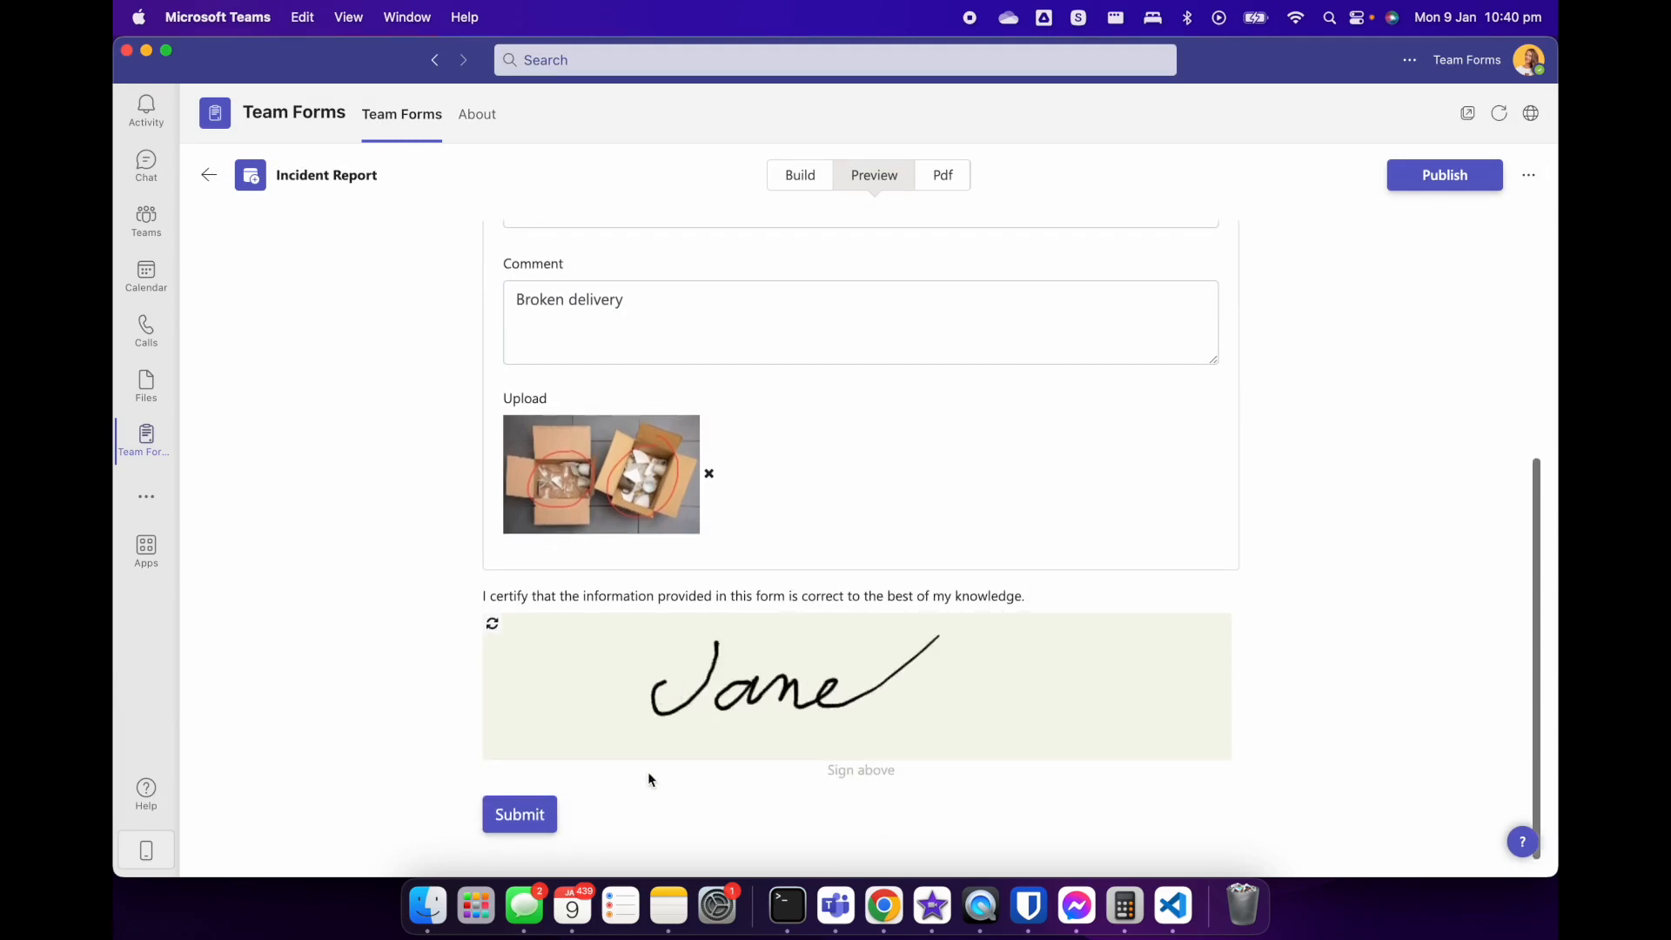
Check the PDF version of the filled-in form and its orientation, scale, margin and template settings
left_click(946, 185)
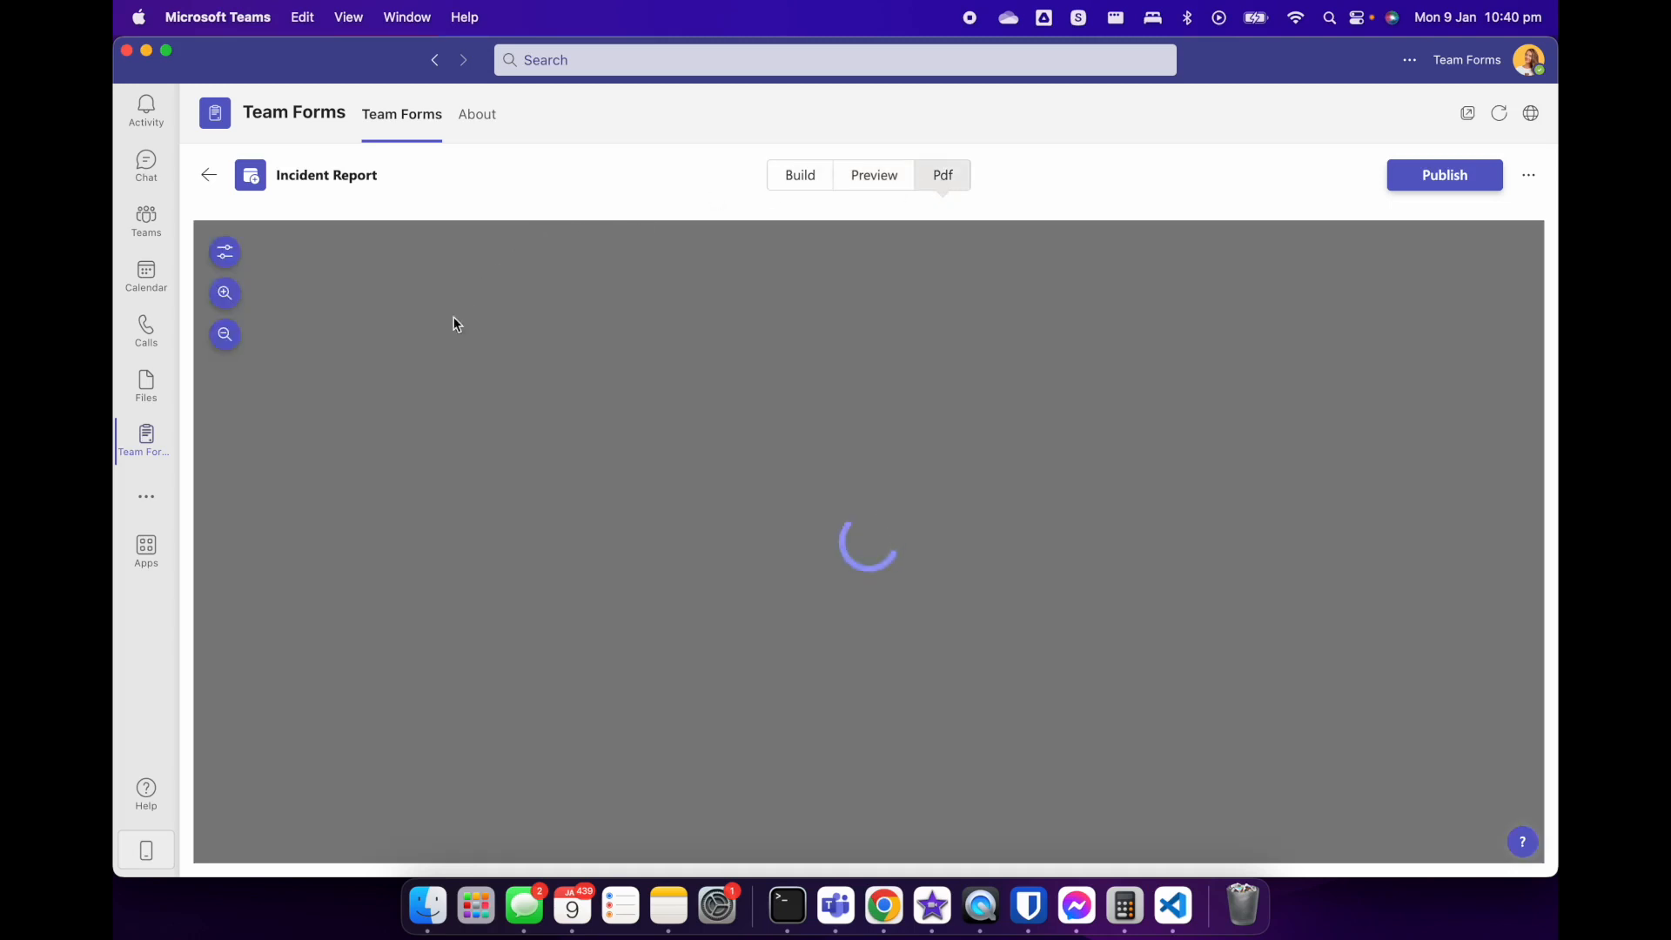
left_click(224, 251)
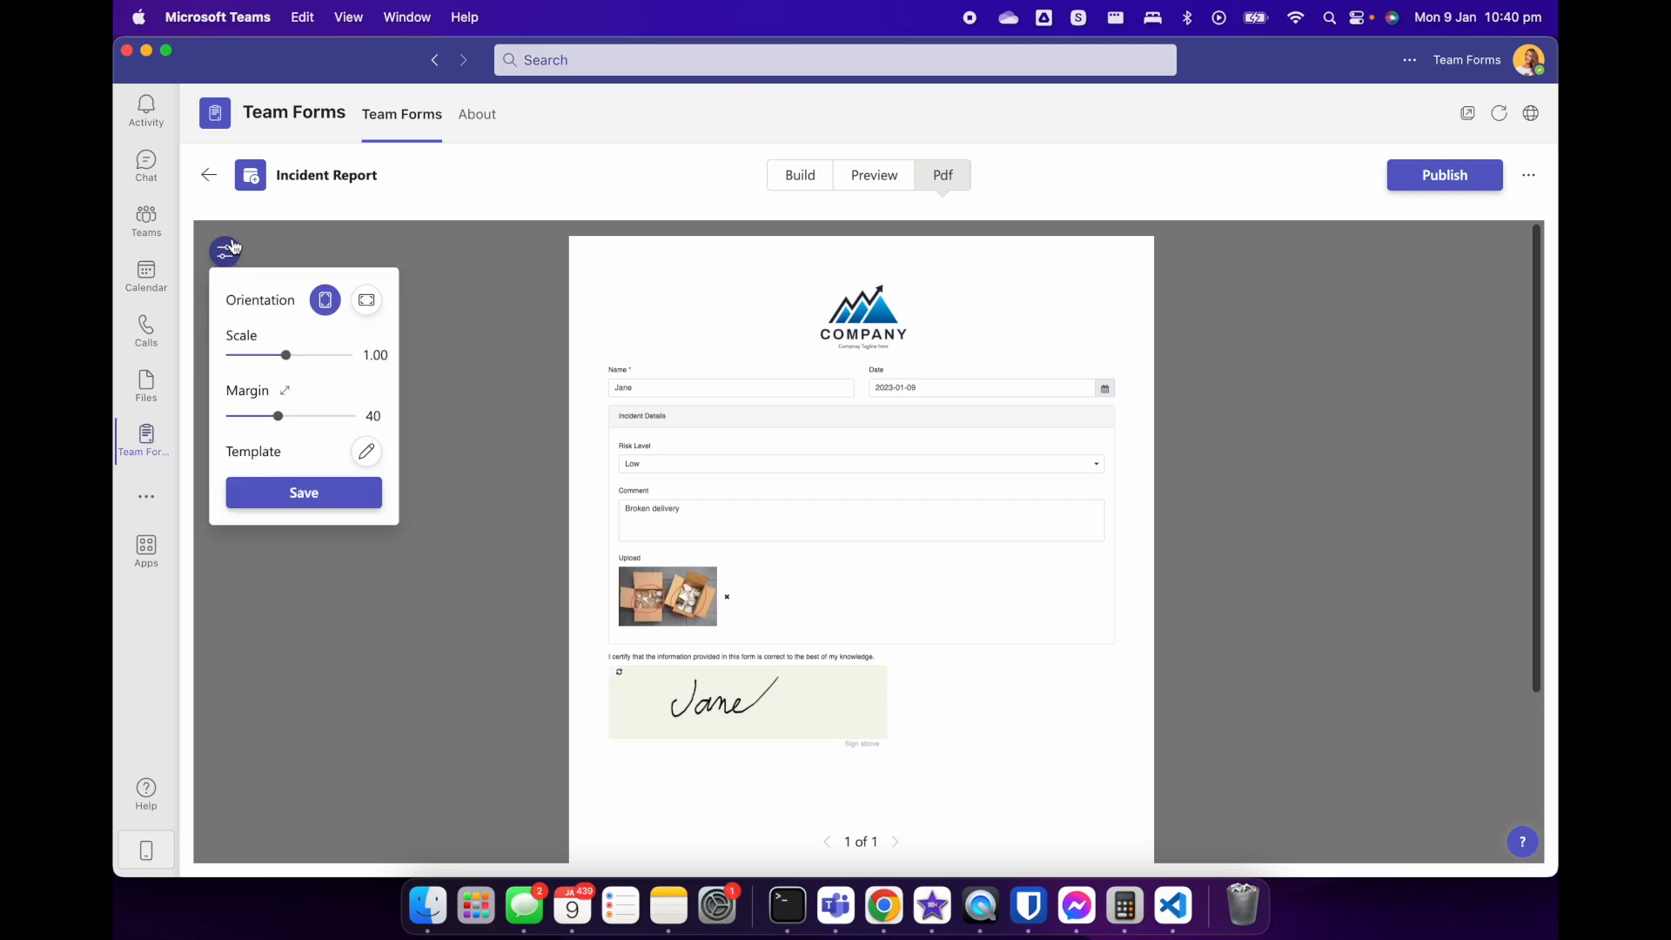
left_click(459, 353)
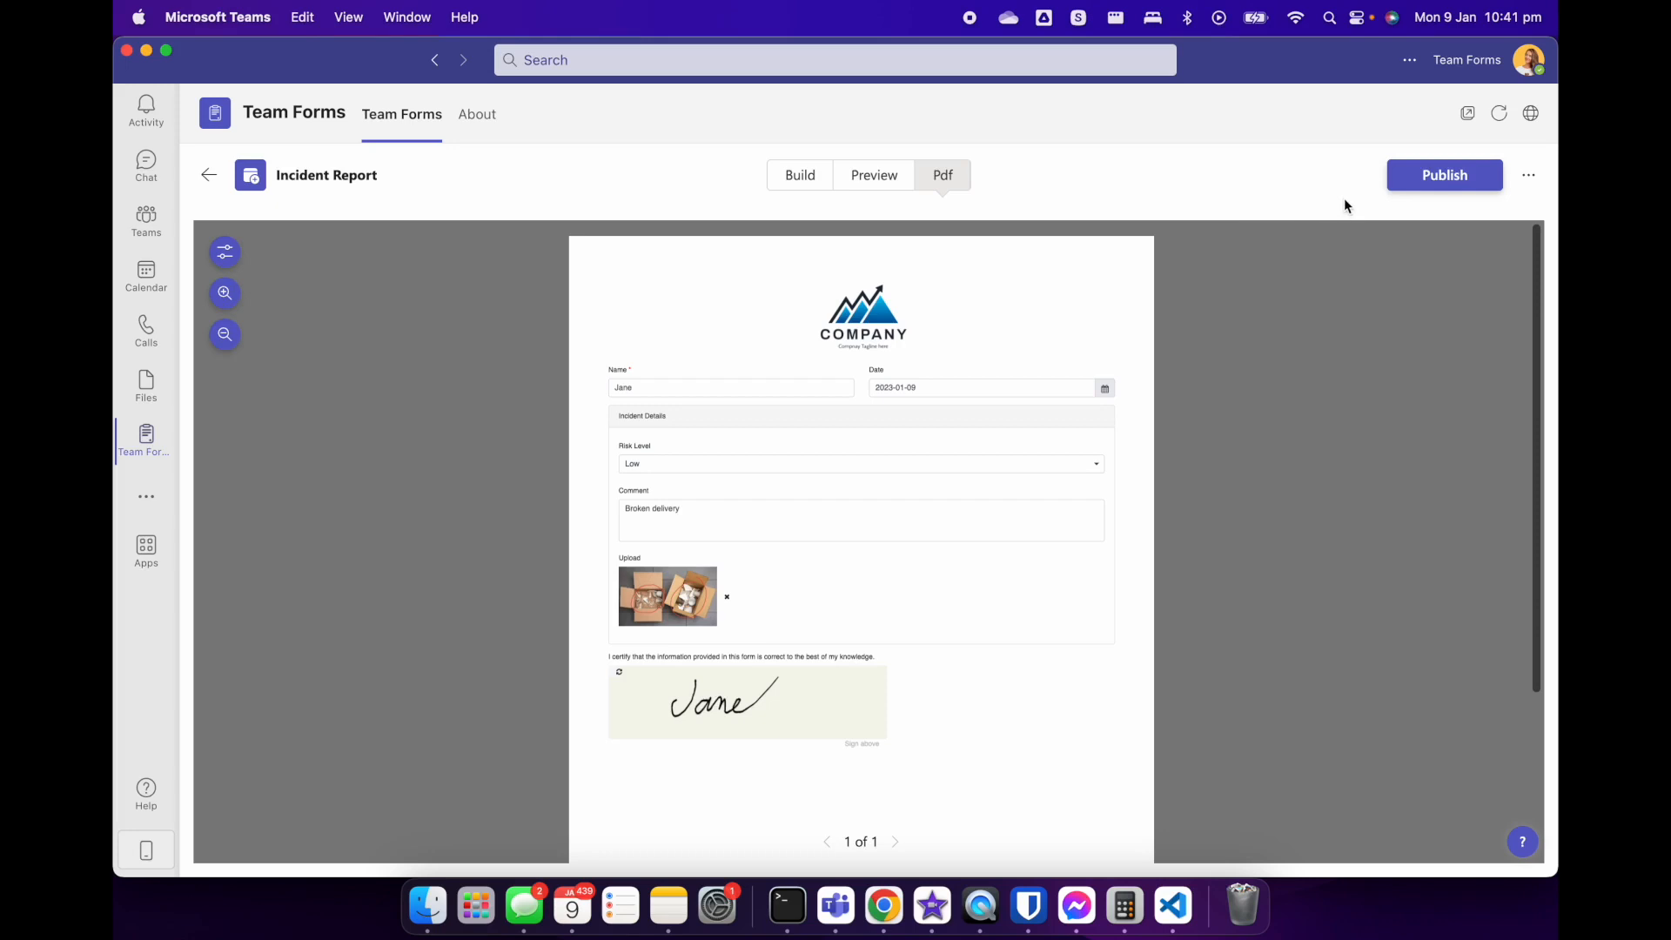
Publish the Incident Report form and open it from the Trial Team form list
left_click(1441, 180)
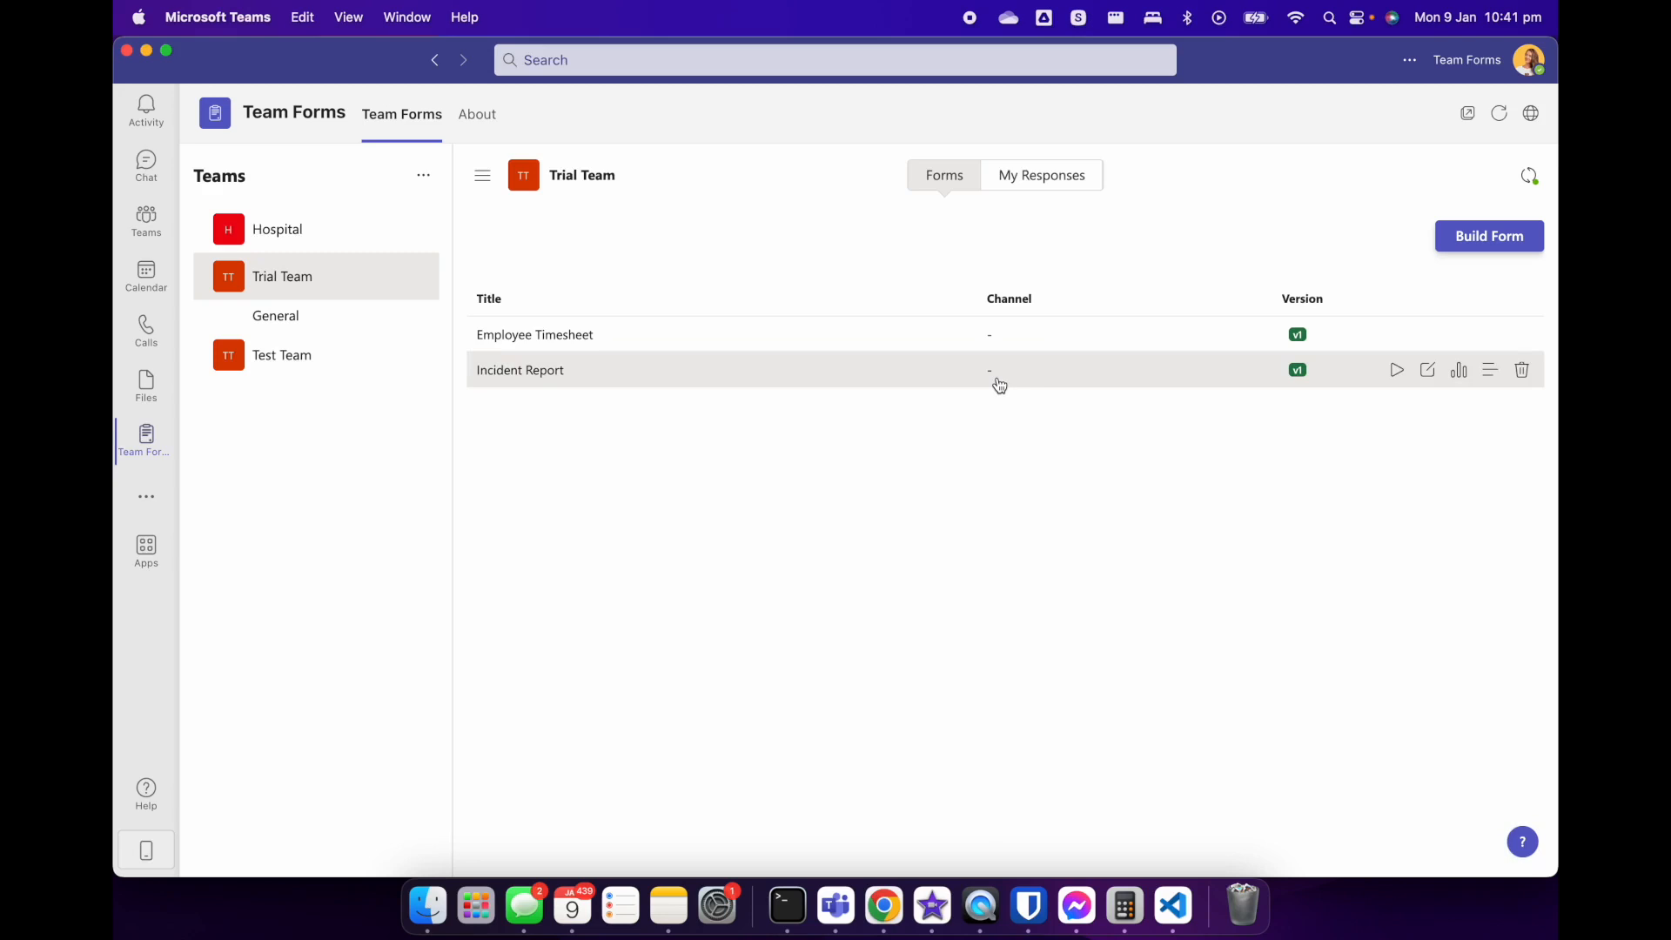
left_click(642, 379)
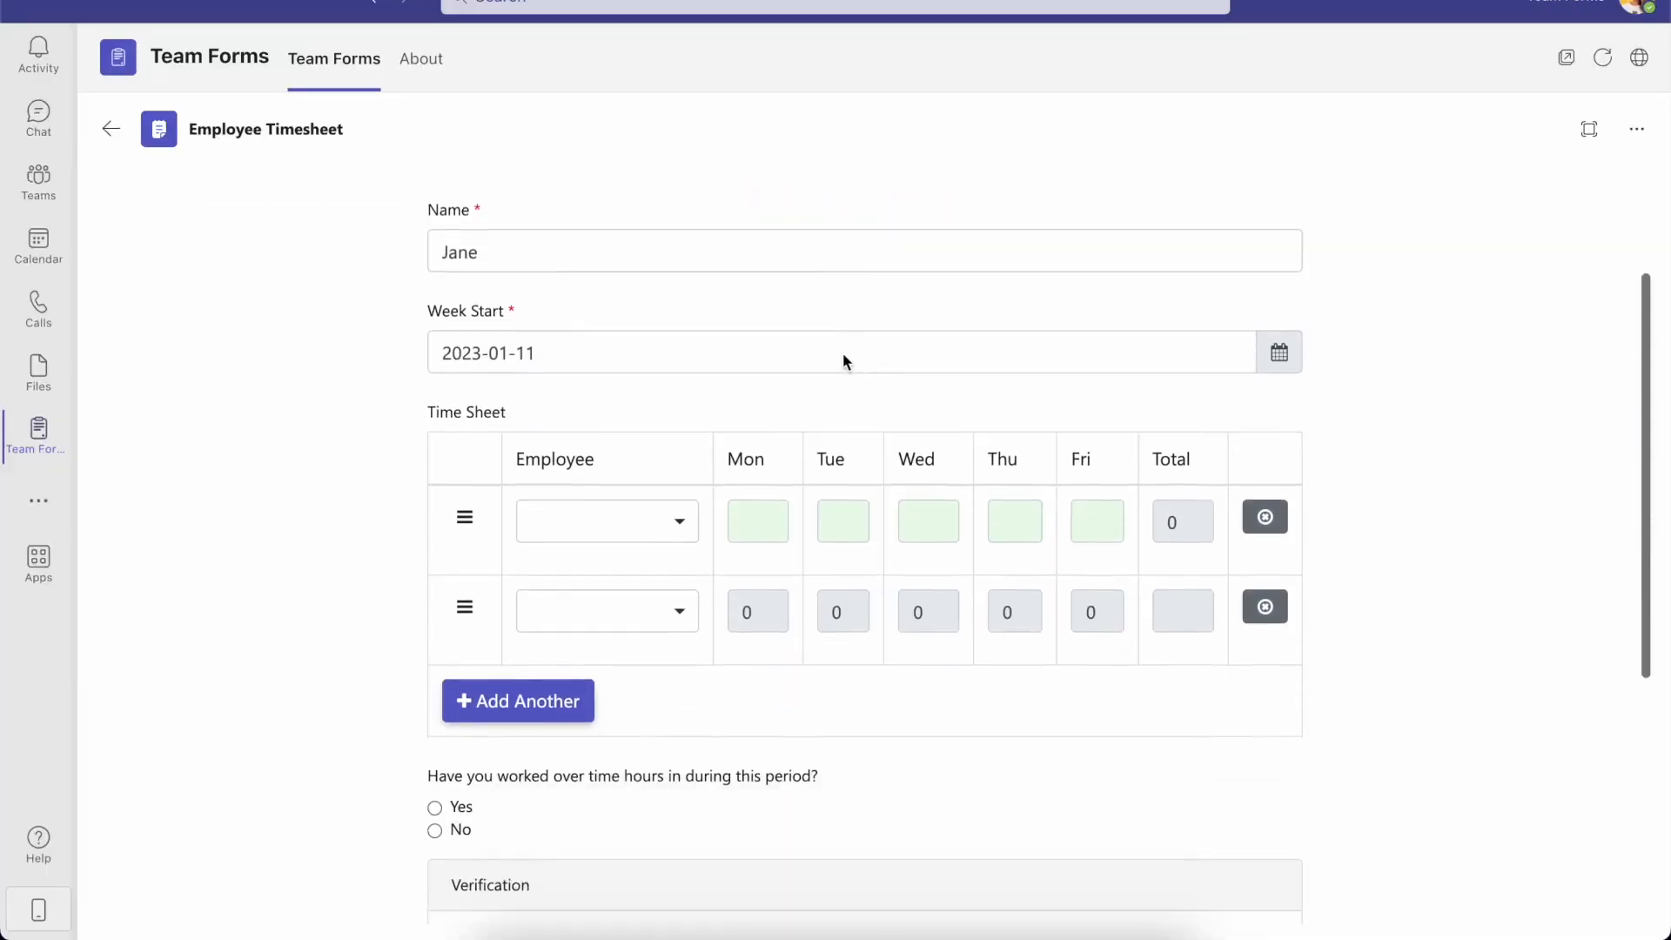
Add two more rows to the Employee Timesheet's Time Sheet table and choose an employee for the first row
scroll(842, 362, "down", 2)
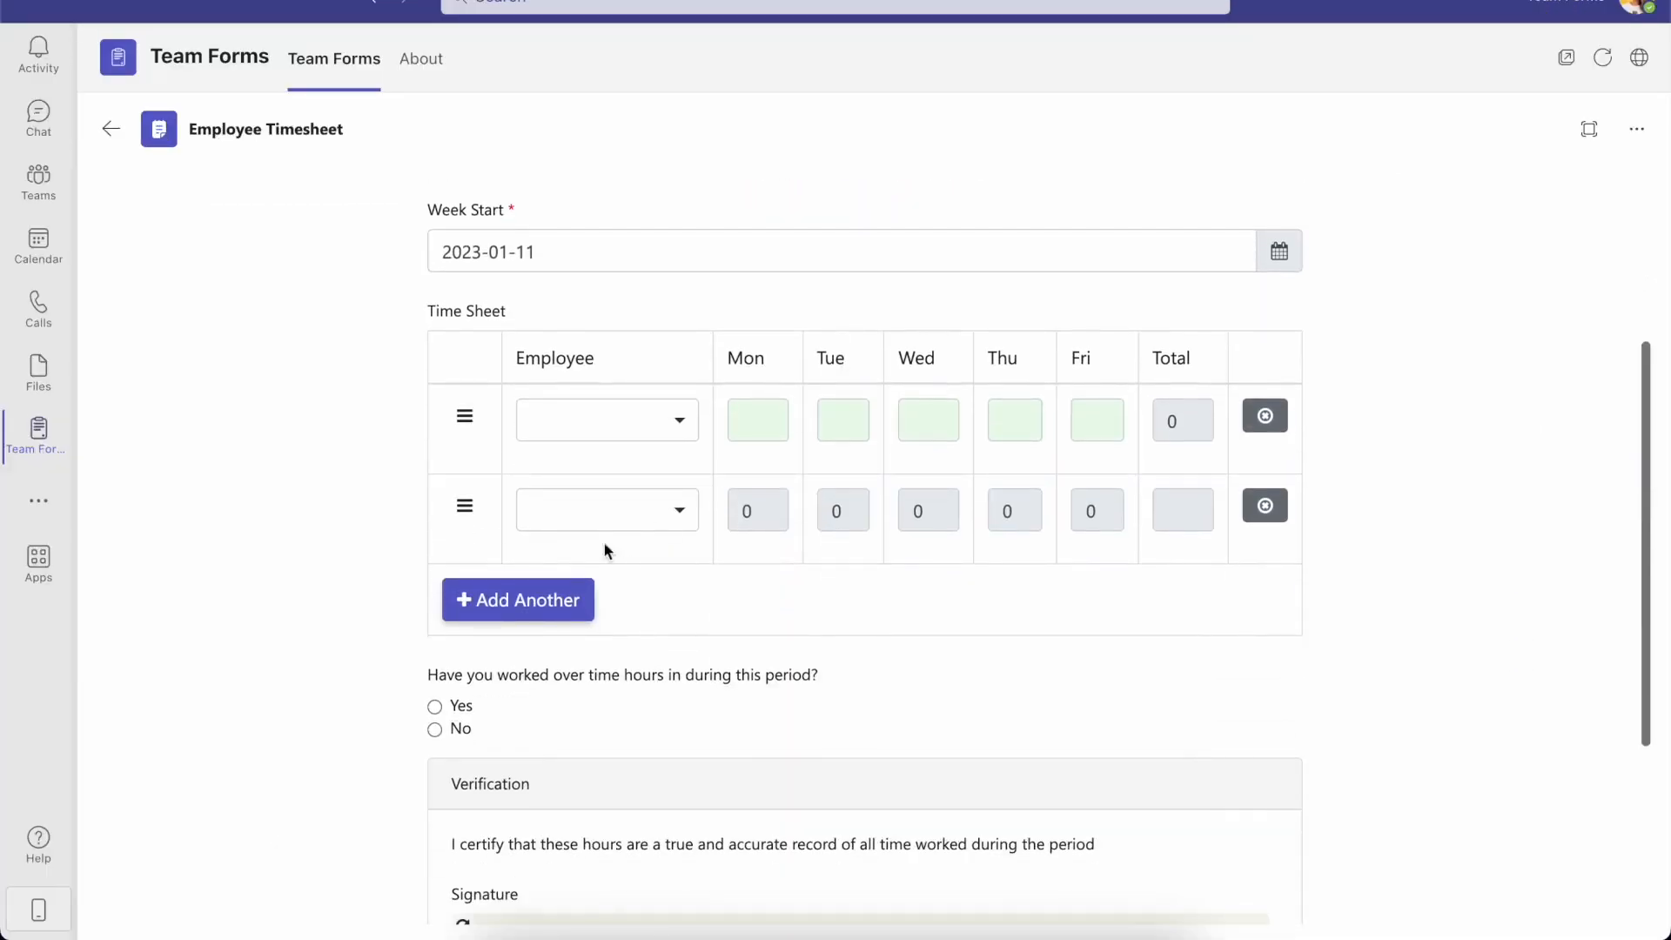
left_click(552, 603)
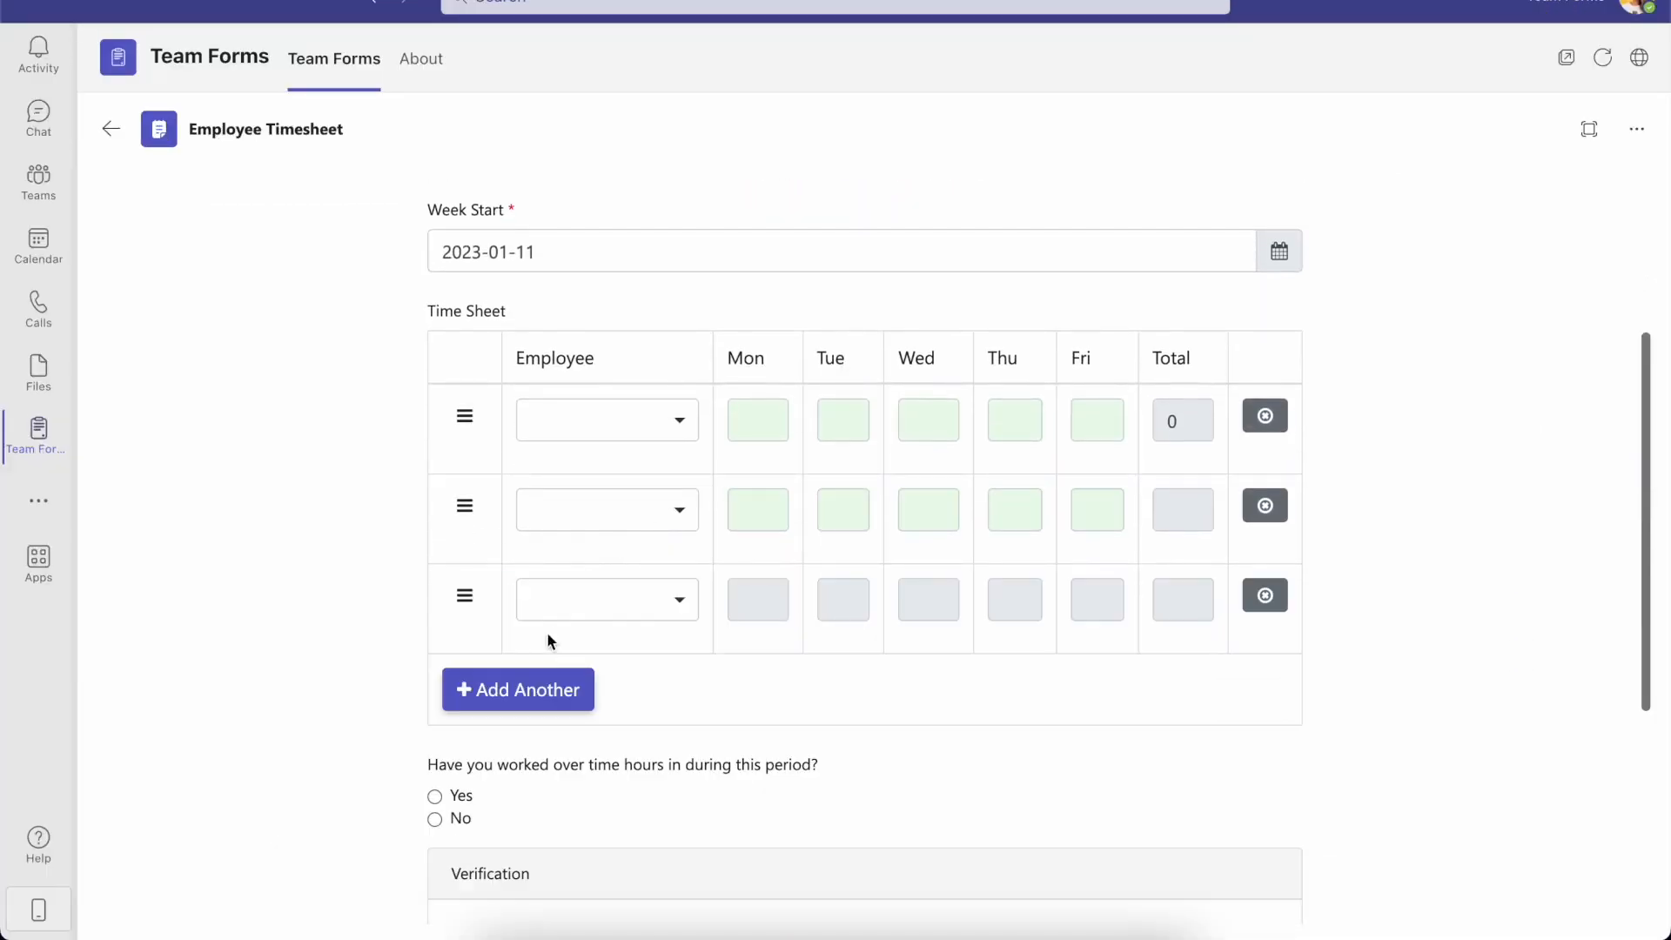
left_click(542, 694)
left_click(607, 420)
scroll(601, 683, "down", 5)
left_click(642, 582)
Enter the first employee's hours as 1 for Monday, 2 for Tuesday and 3 for Wednesday
left_click(765, 418)
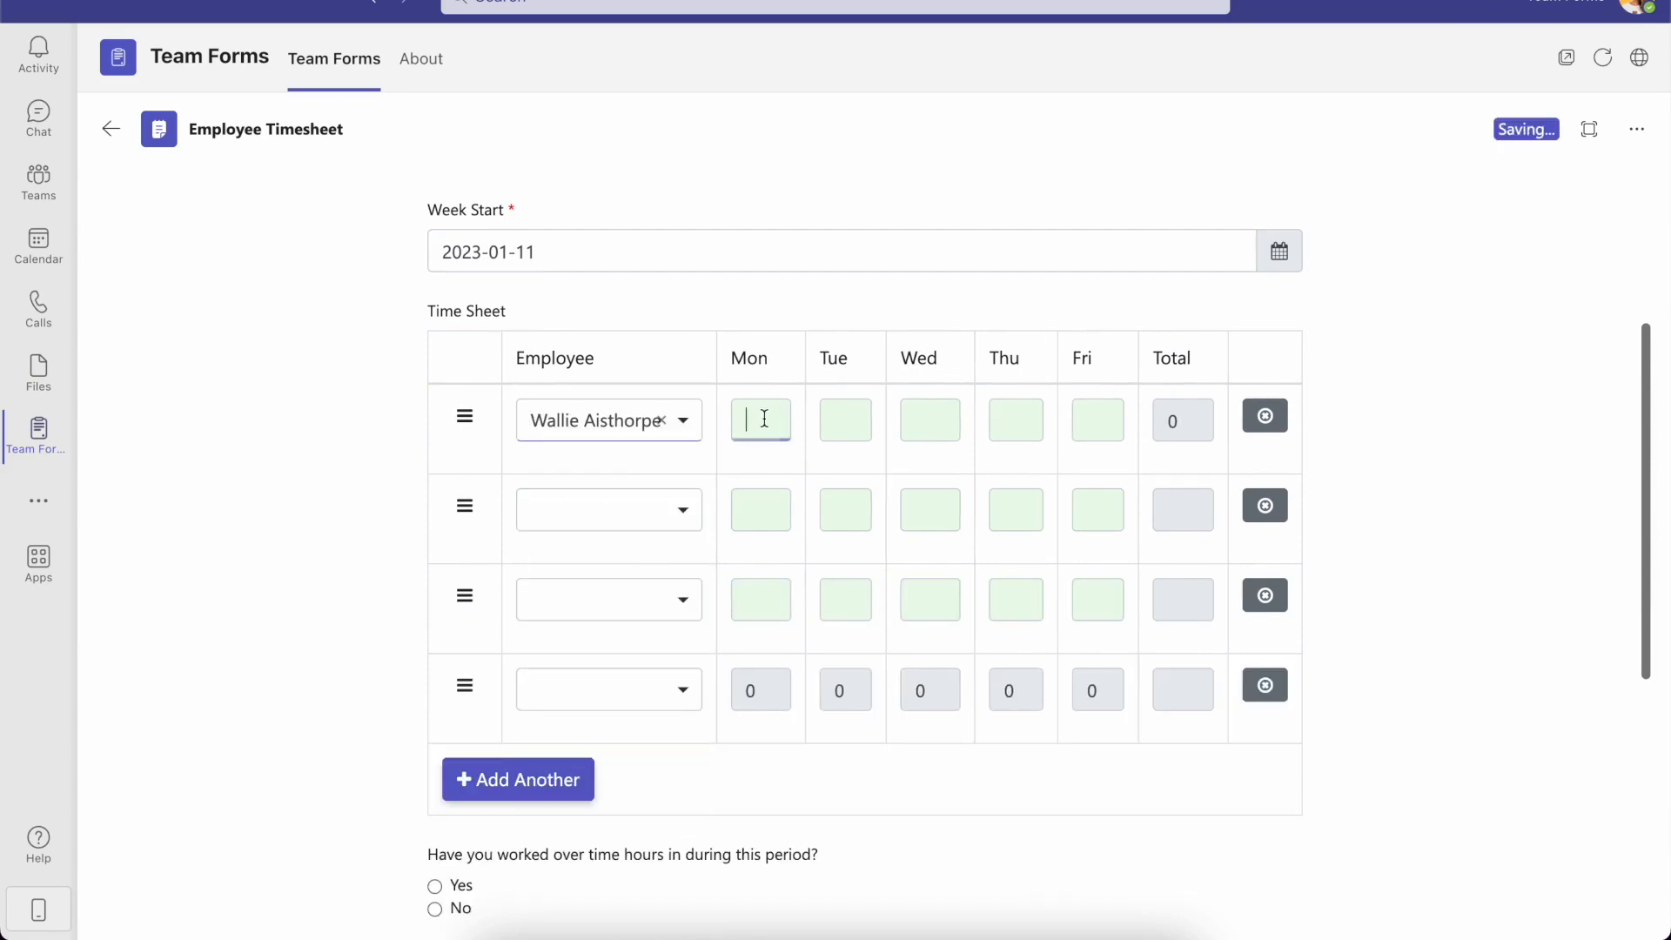
type("1")
left_click(828, 416)
type("2")
left_click(921, 412)
type("3")
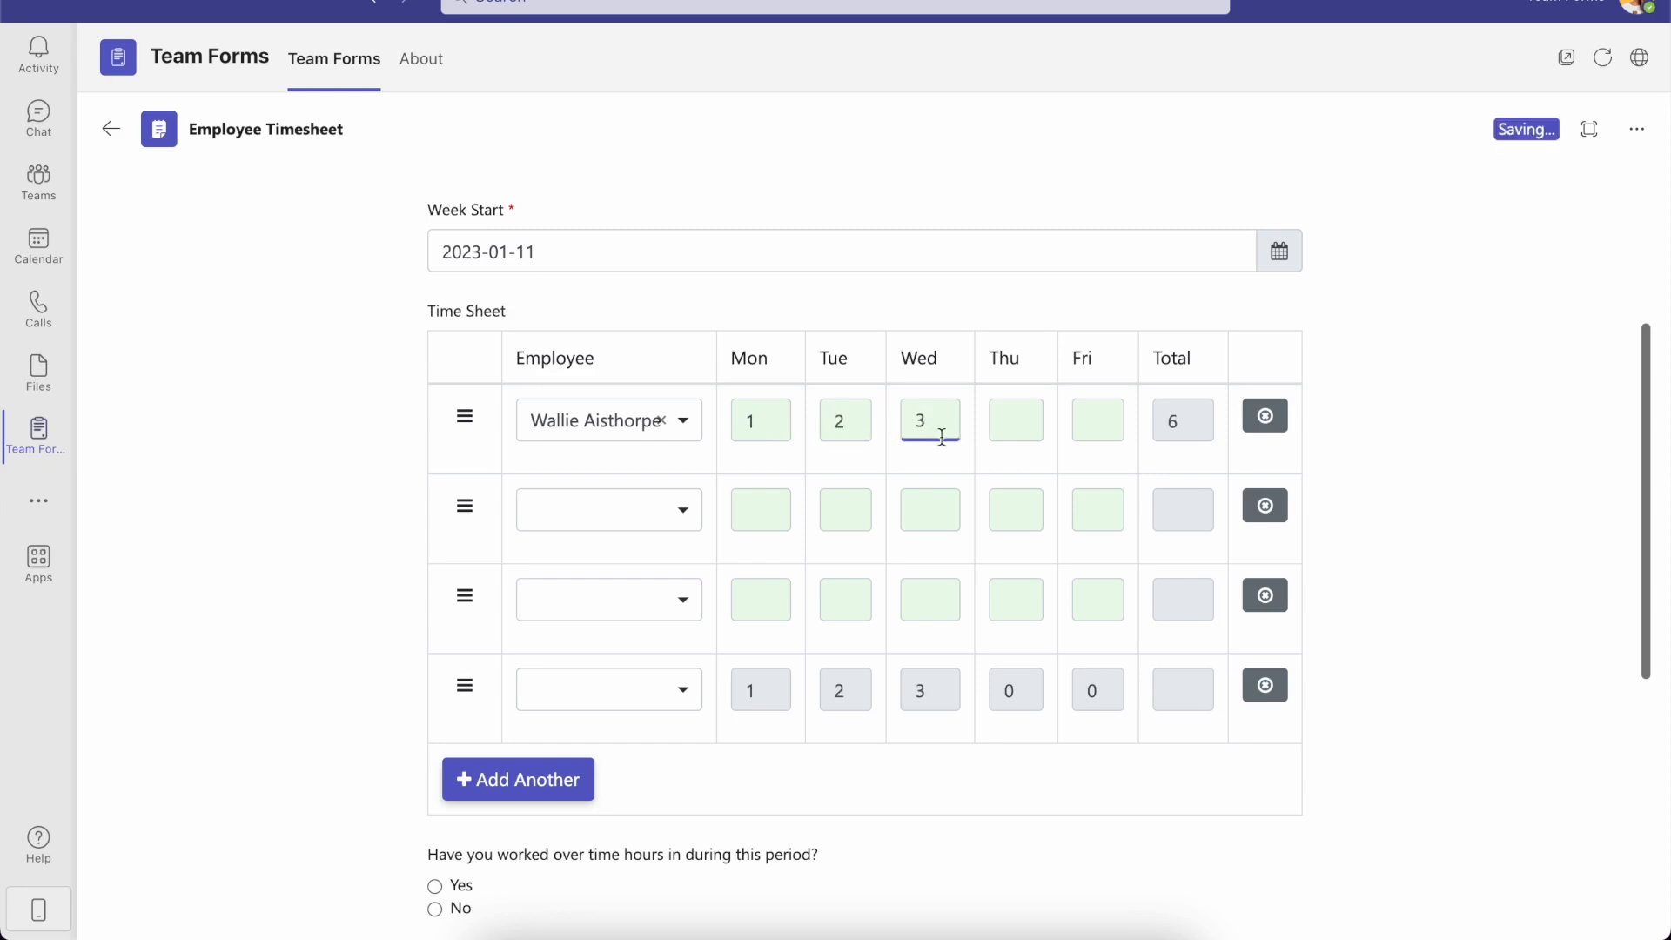
Answer No to the question about overtime hours worked during this period and go to the timesheet's signature area
scroll(1168, 607, "down", 5)
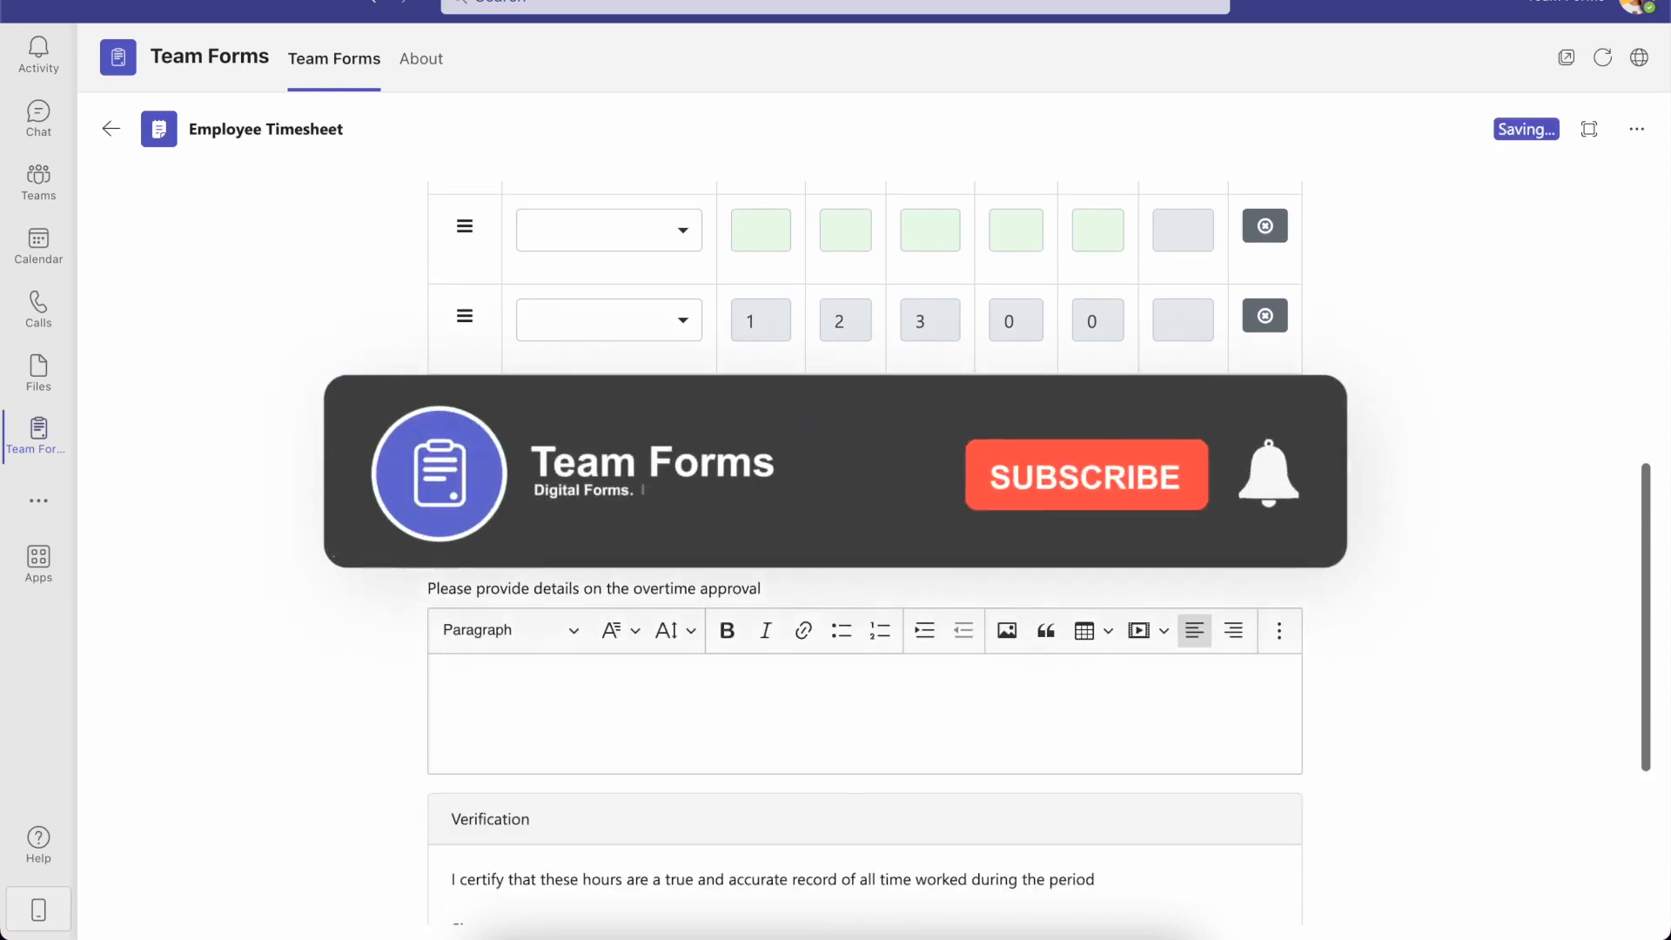
left_click(436, 538)
scroll(437, 538, "down", 2)
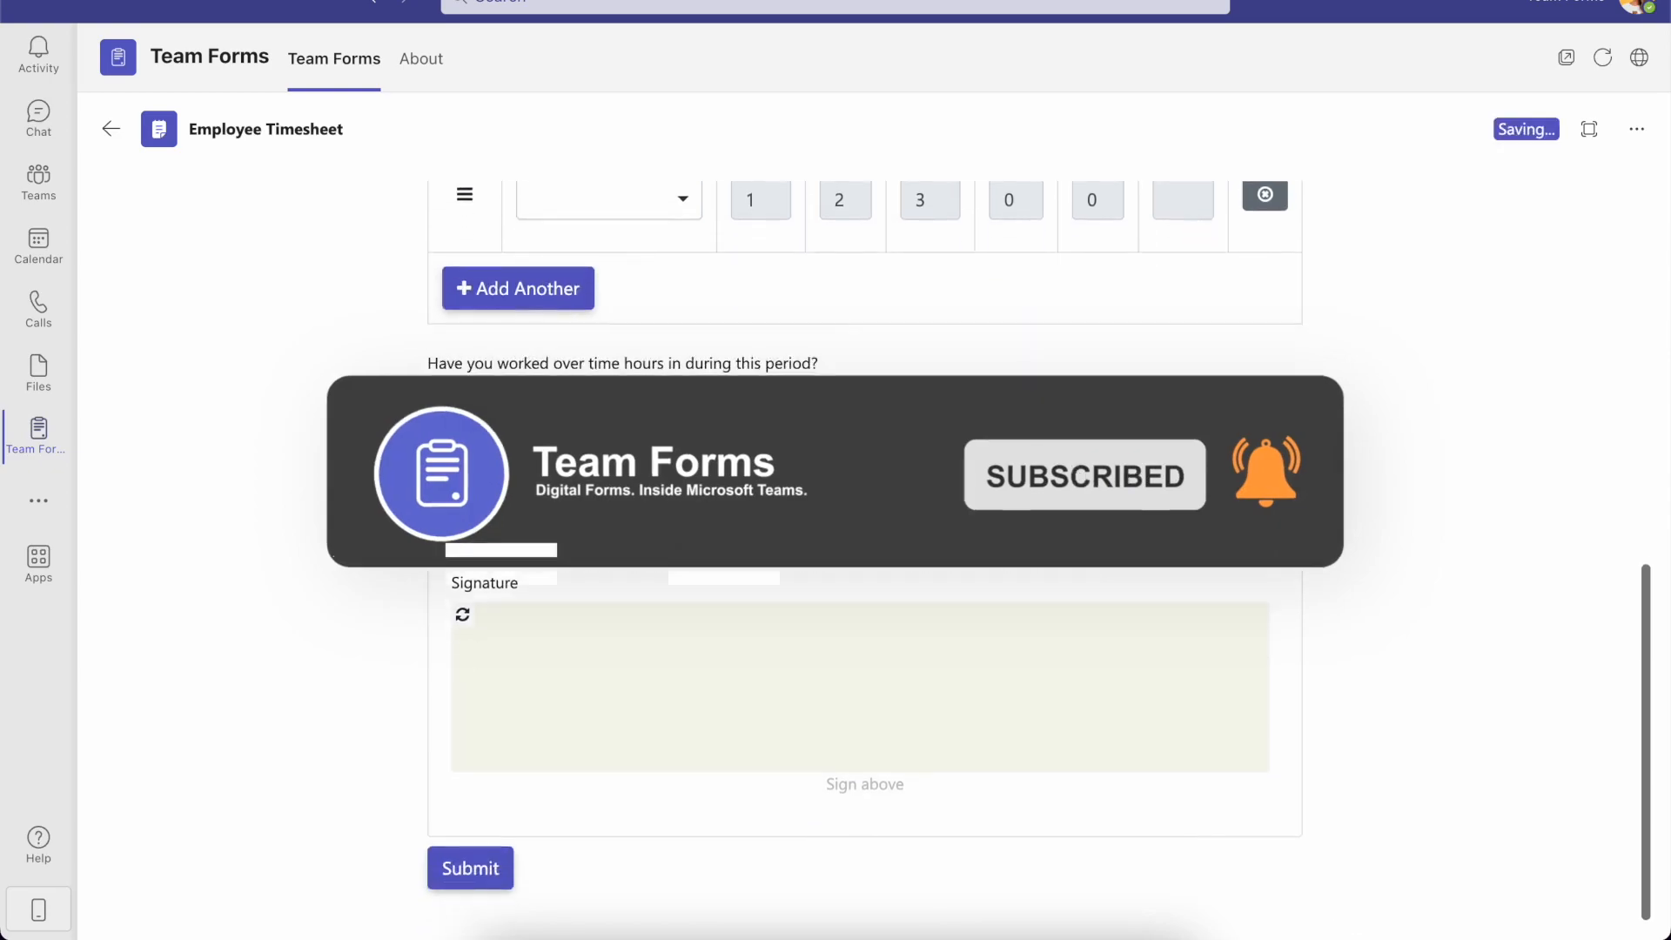